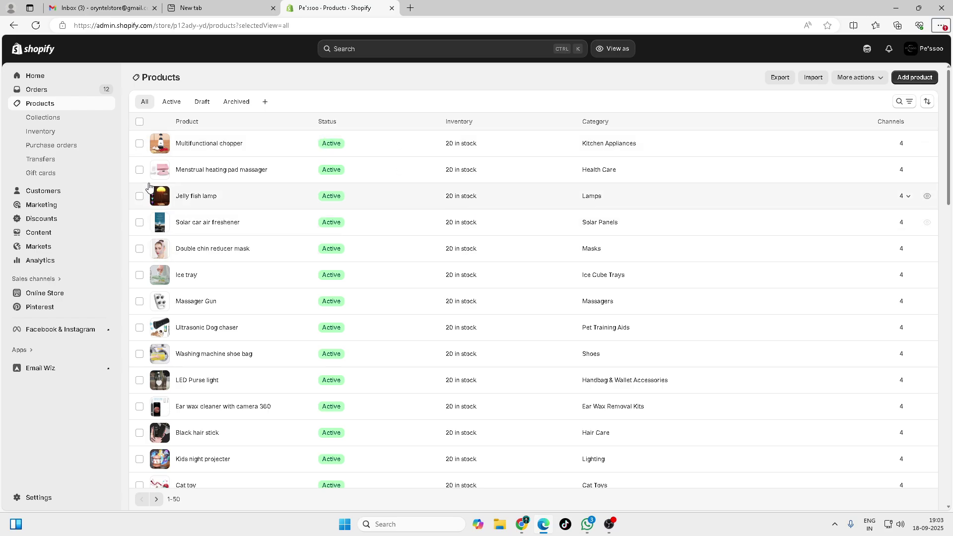
- Open the Multifunctional chopper product, turn off charging tax on it, and save the product
click(59, 78)
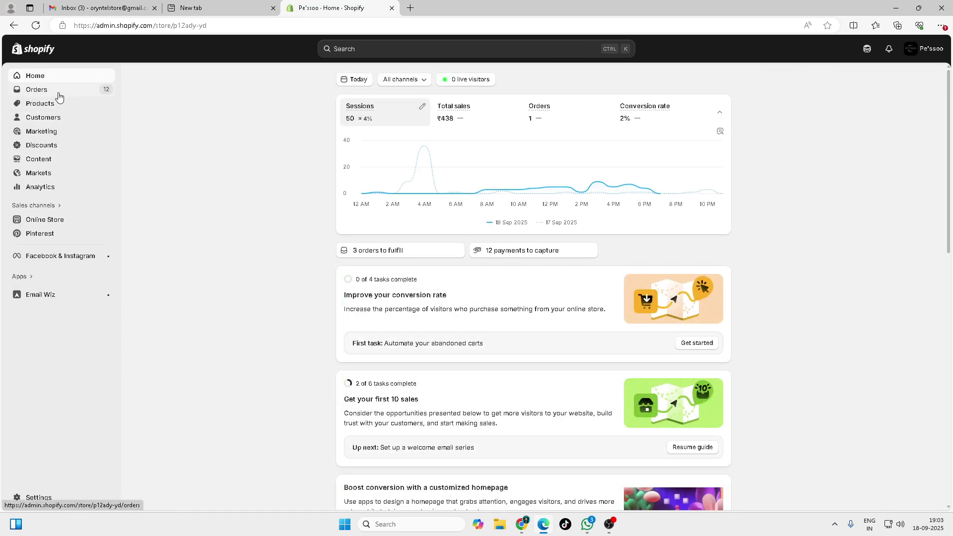
click(59, 104)
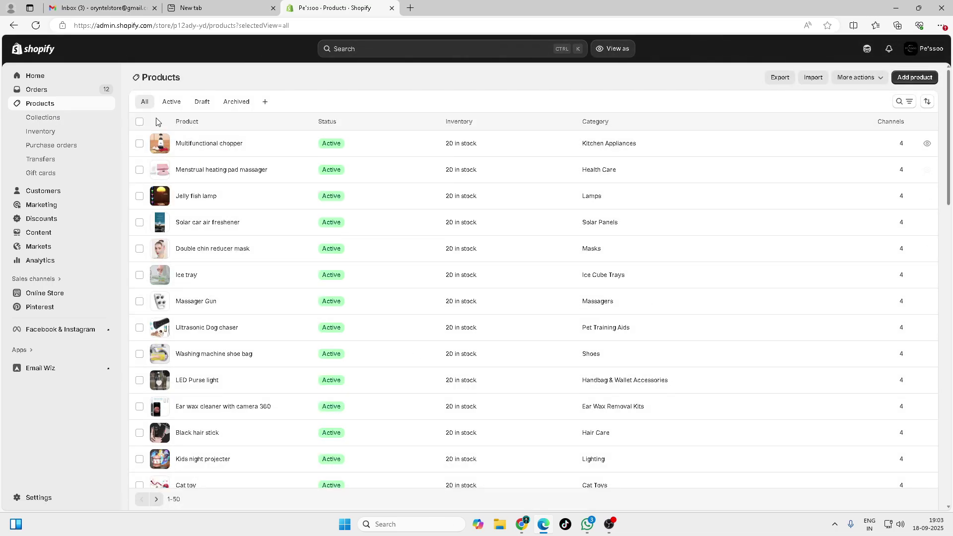
click(213, 144)
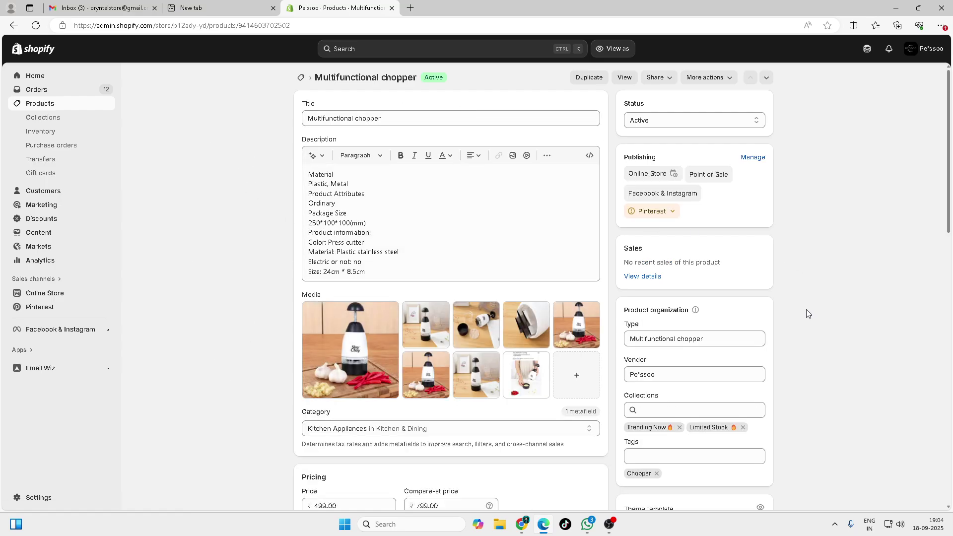
scroll(806, 318, down, 5)
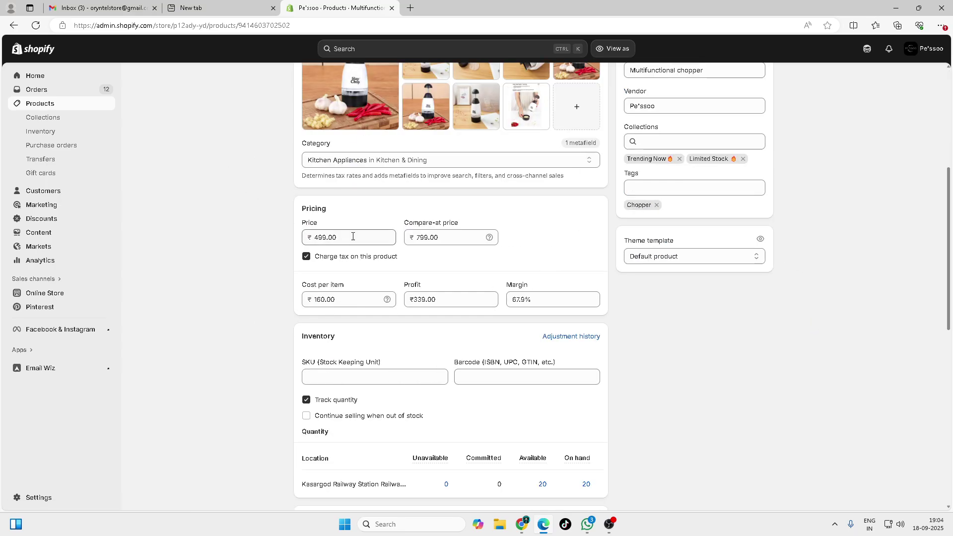
click(306, 256)
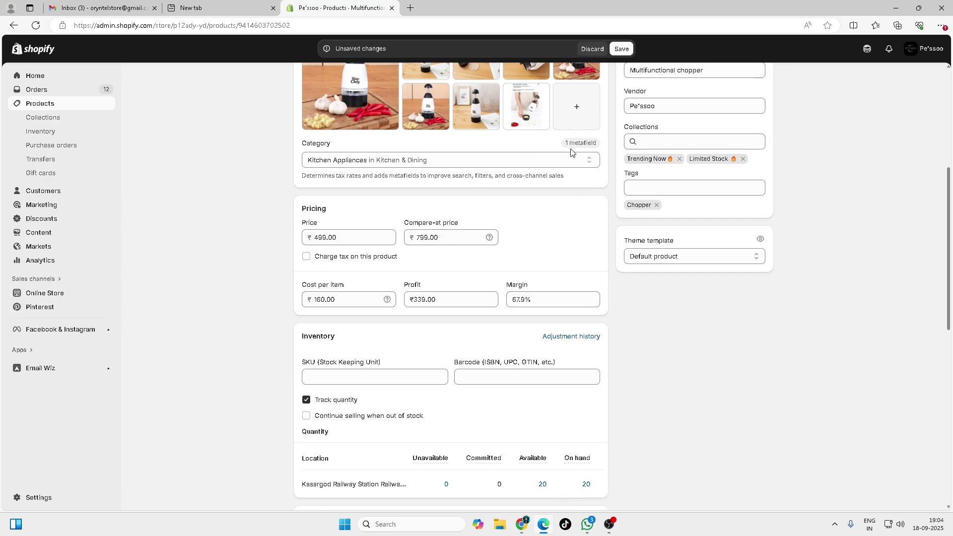
click(624, 51)
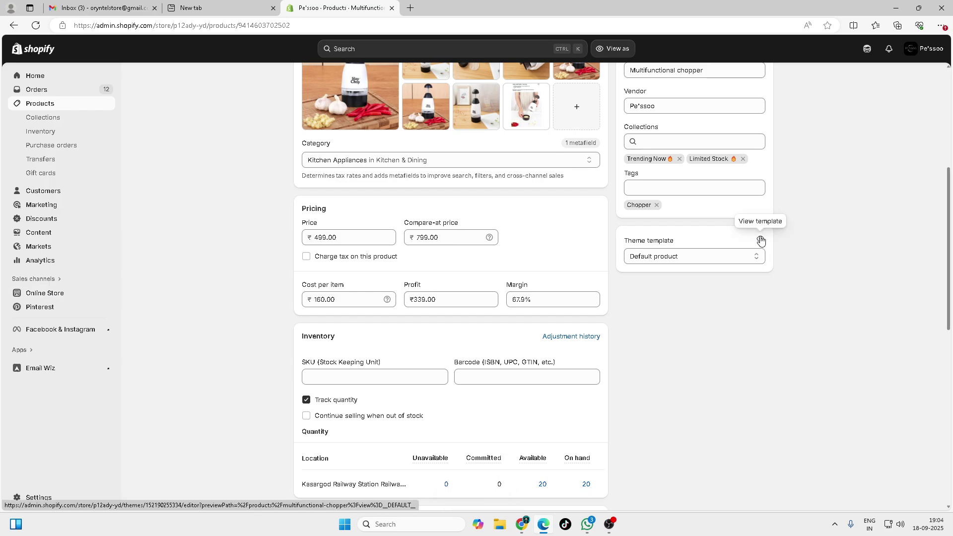
- Open the Multifunctional chopper's theme template in the theme editor and look over its product page preview
click(761, 241)
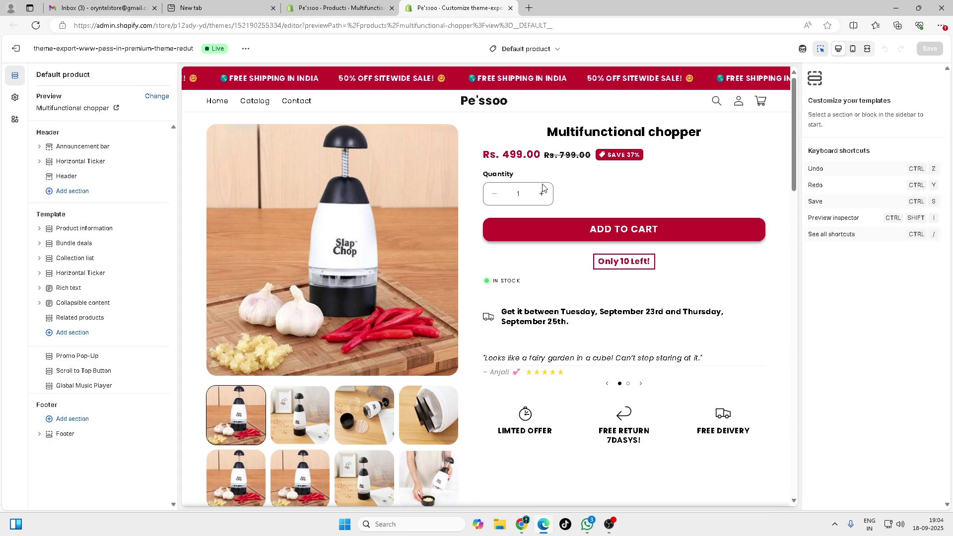
scroll(447, 224, down, 10)
scroll(546, 298, up, 5)
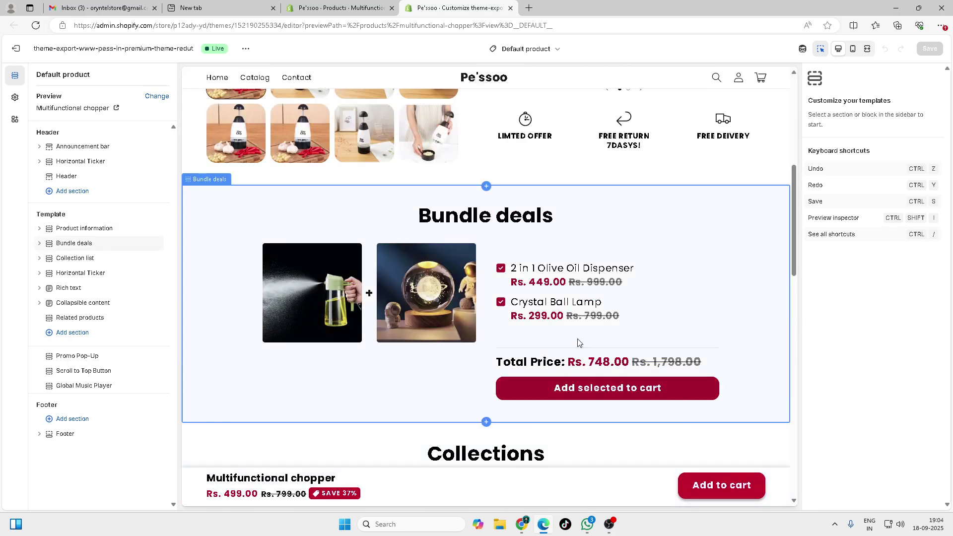
scroll(582, 180, up, 6)
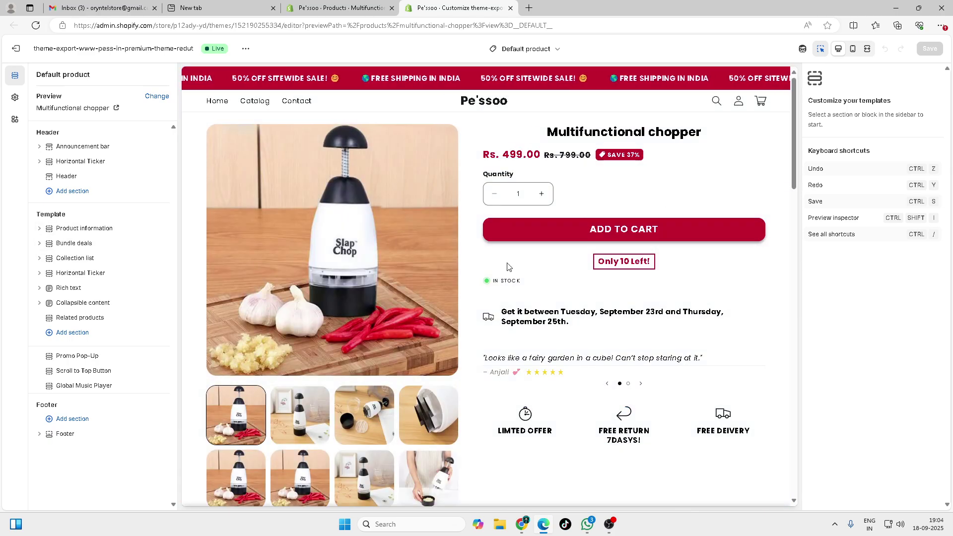
- Create a new product template named "chopper" based on Default product
click(552, 52)
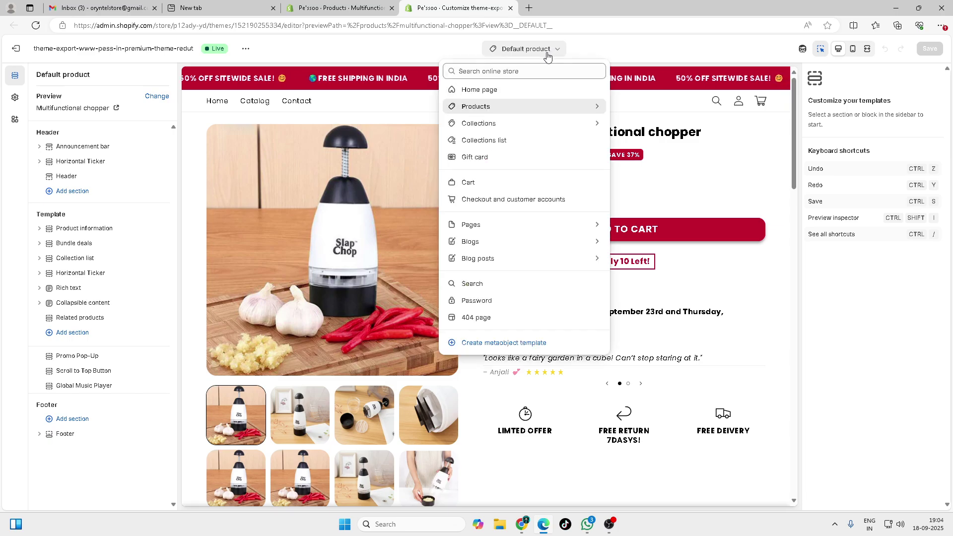
click(541, 50)
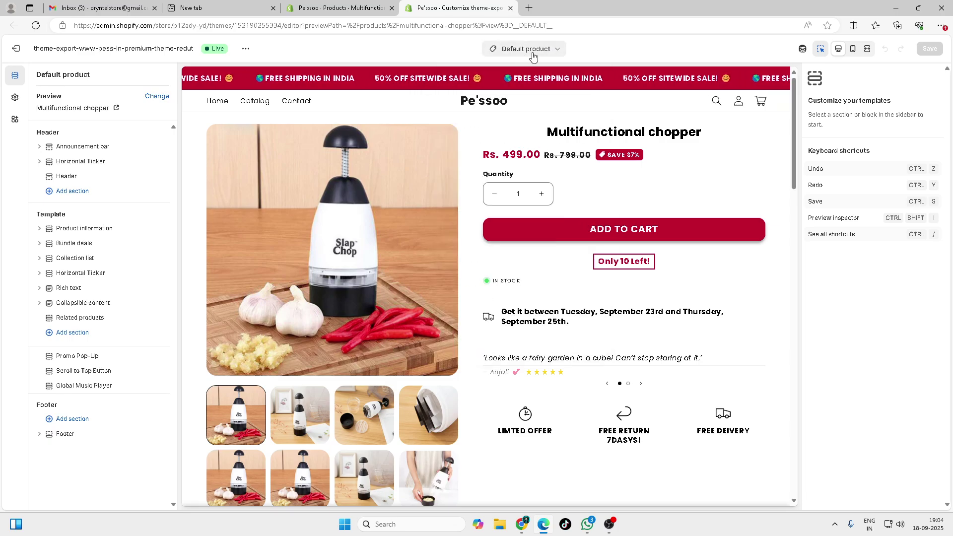
click(549, 55)
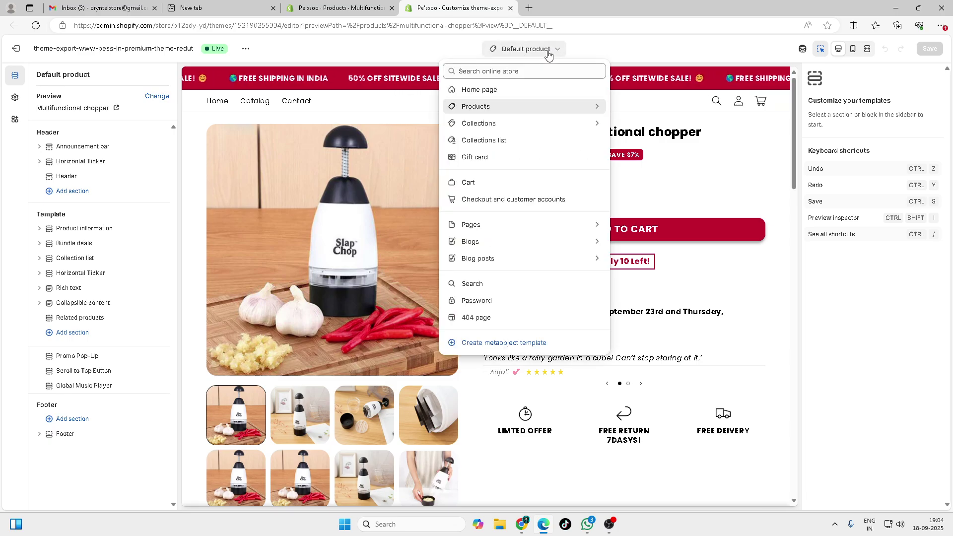
click(528, 109)
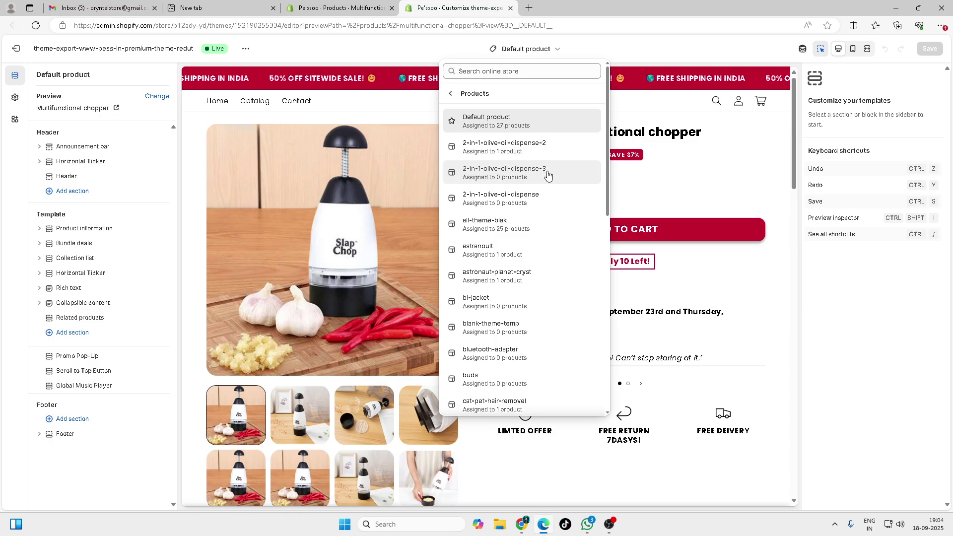
scroll(546, 199, down, 6)
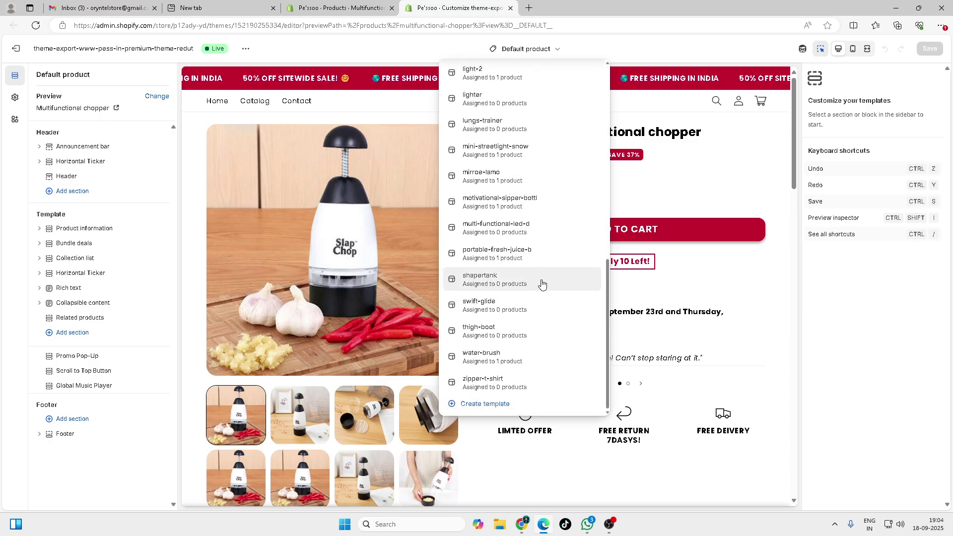
click(508, 408)
click(416, 266)
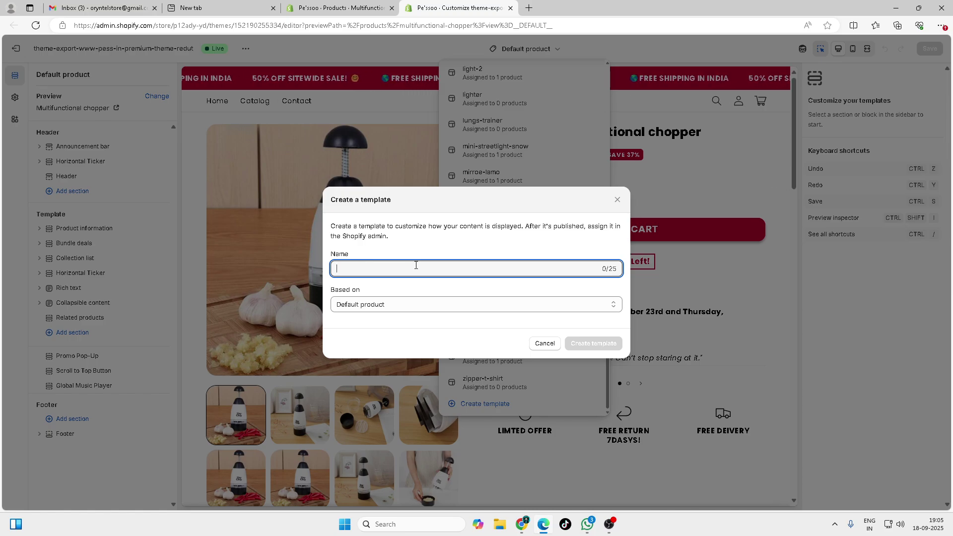
text(chg)
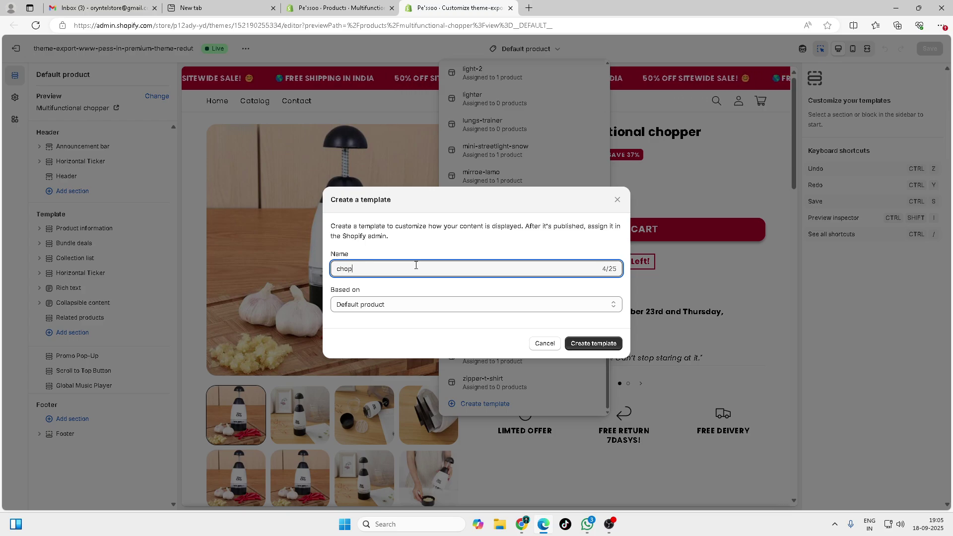
click(567, 342)
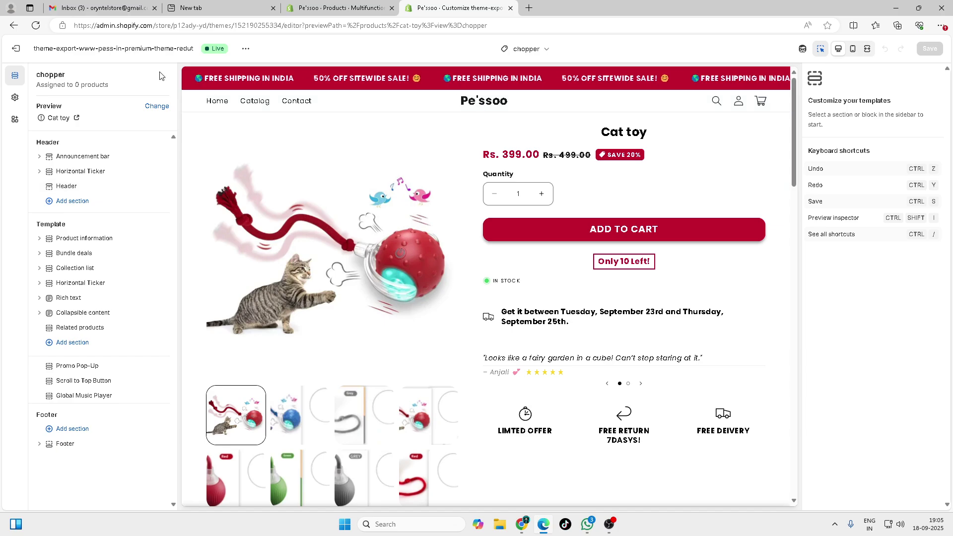
- Assign the "chopper" theme template to the Multifunctional chopper product and save the product
click(318, 6)
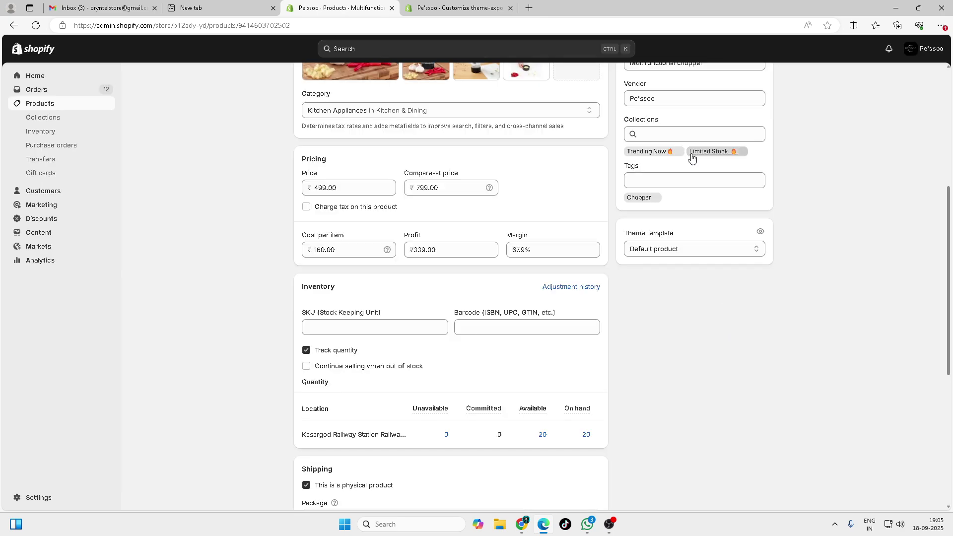
scroll(648, 389, up, 3)
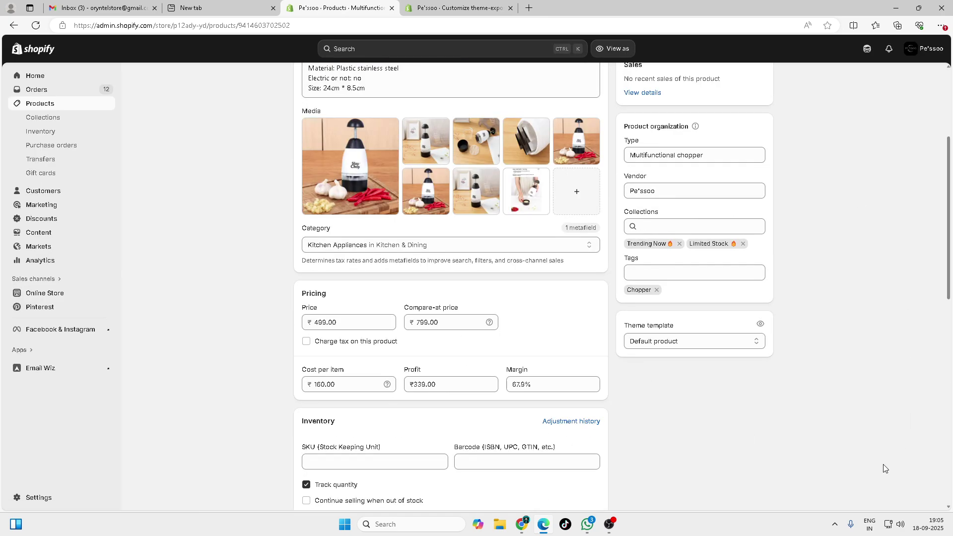
click(703, 342)
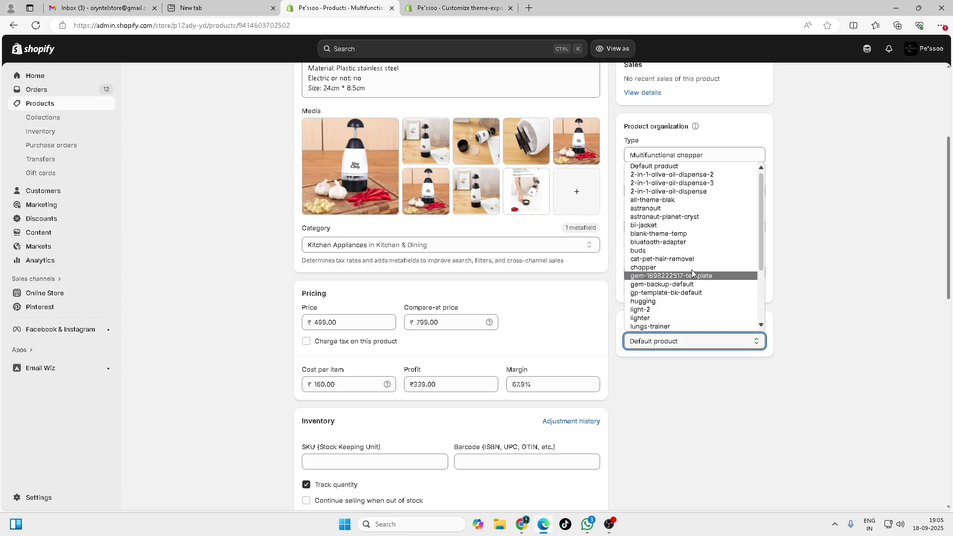
scroll(695, 271, down, 3)
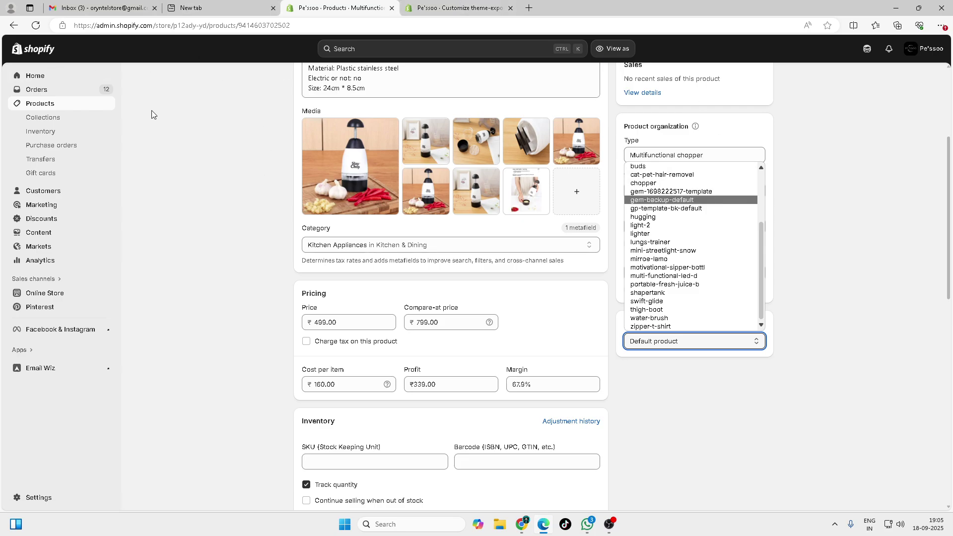
click(656, 184)
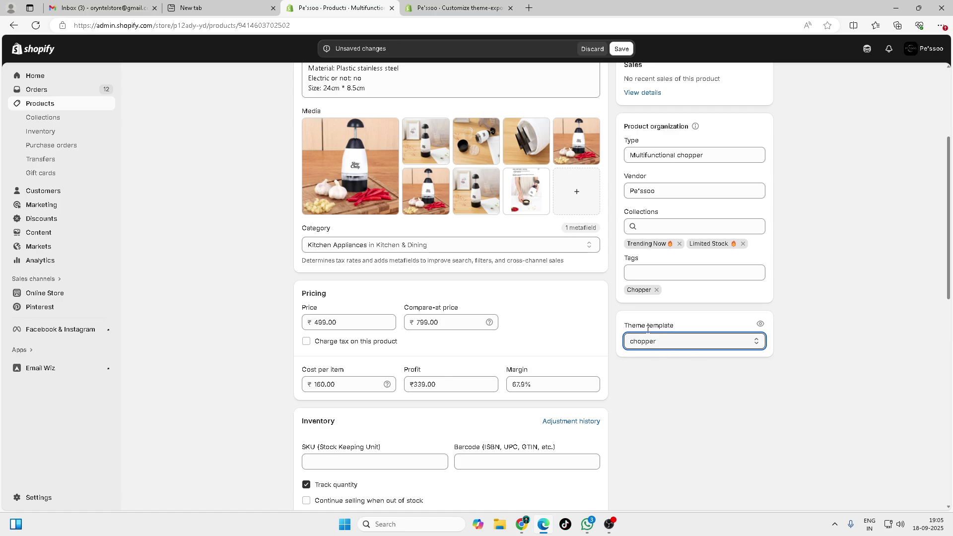
scroll(431, 349, up, 4)
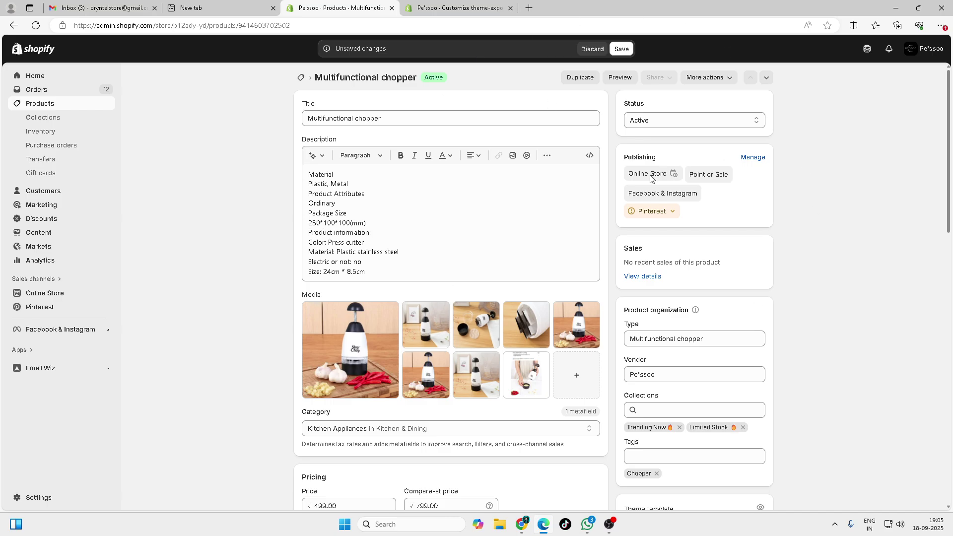
click(622, 49)
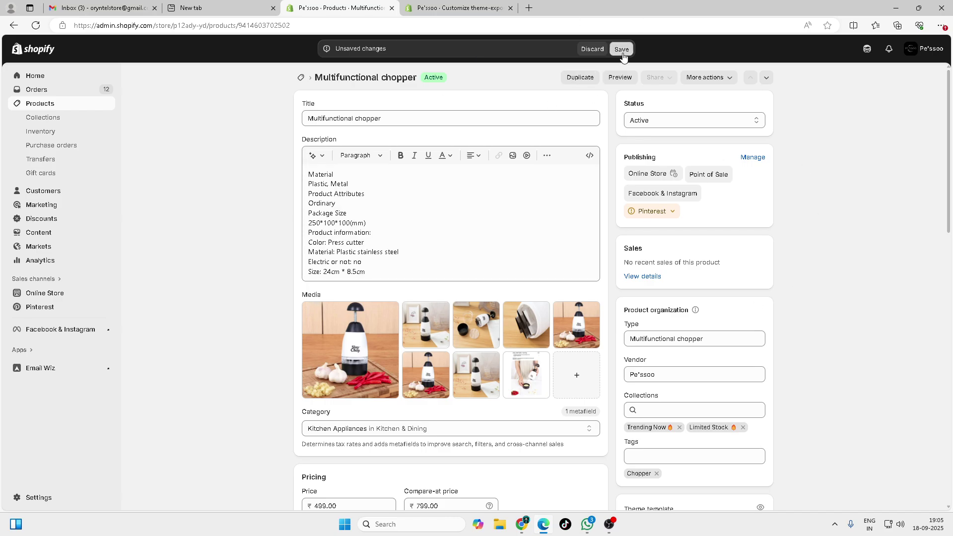
scroll(307, 161, down, 5)
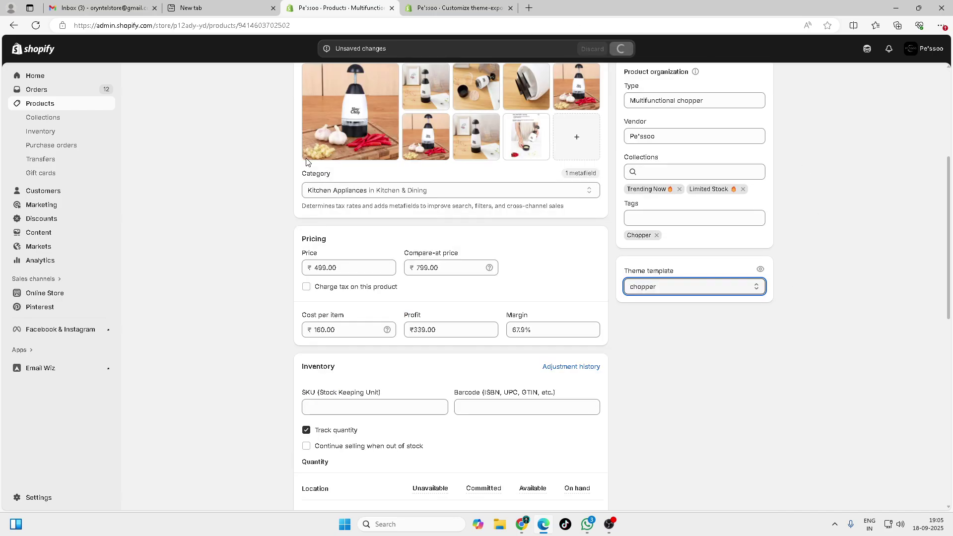
- Back in the theme editor, find "chop" among the products and set the chopper template's preview to Multifunctional chopper
click(473, 6)
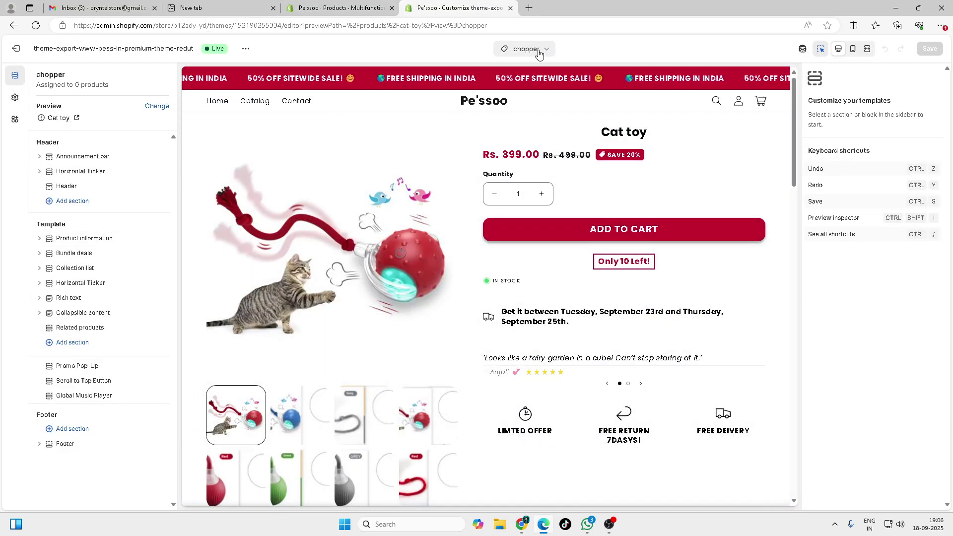
click(158, 108)
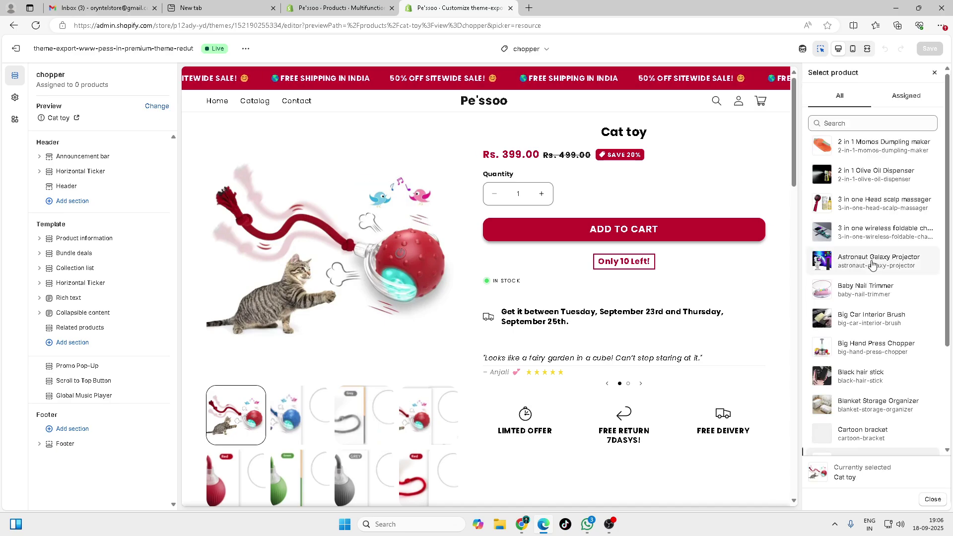
scroll(894, 298, down, 3)
scroll(894, 347, up, 3)
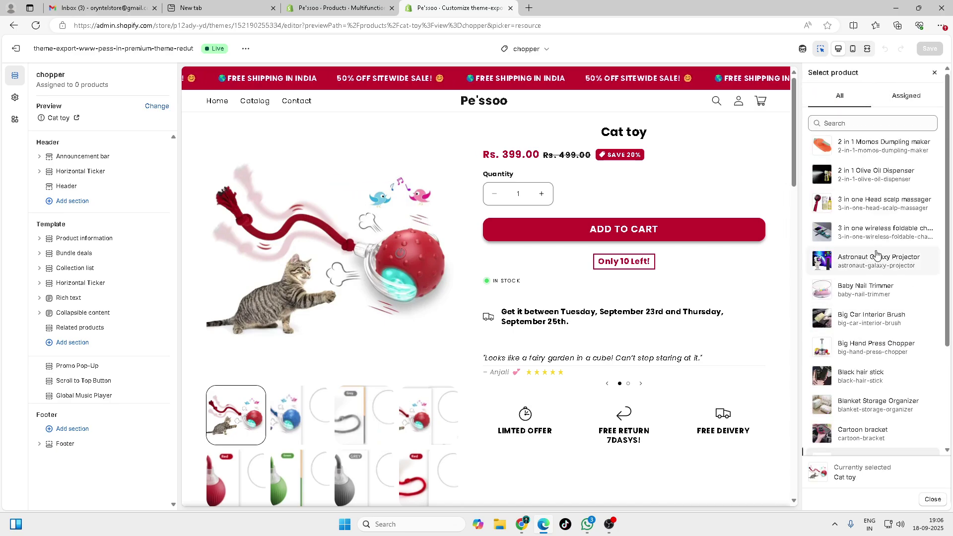
click(855, 122)
text(chop)
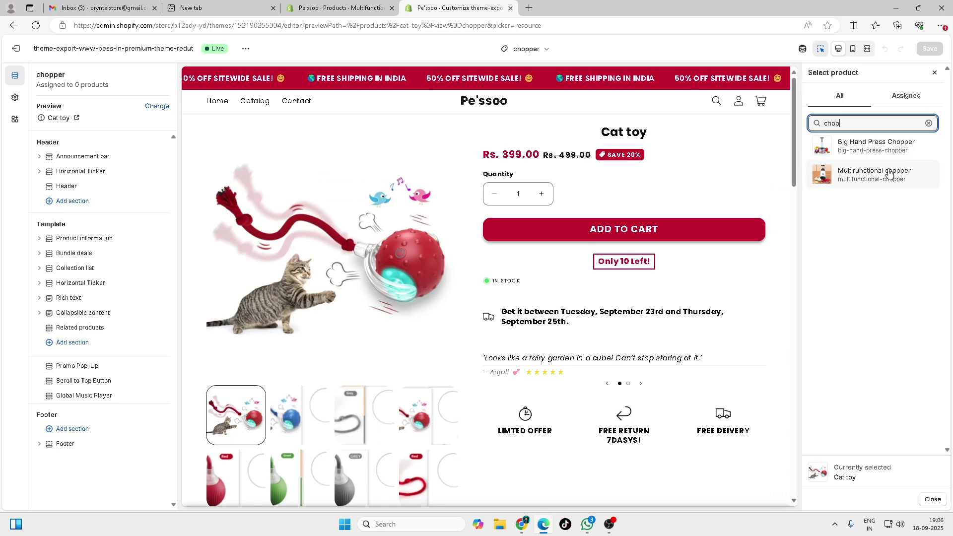
click(892, 180)
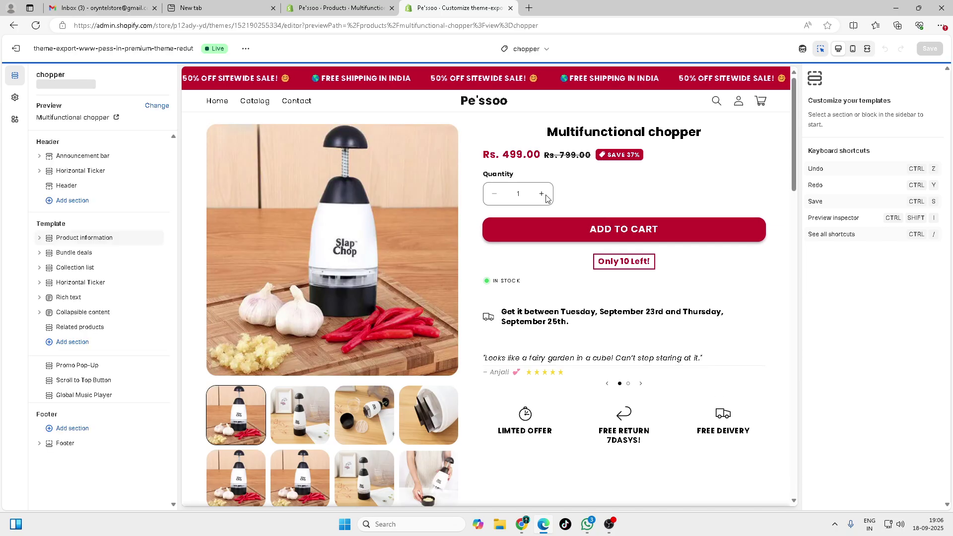
- Look over the chopper template's page preview and open the Emoji benefits block of the Product information section
scroll(585, 323, down, 15)
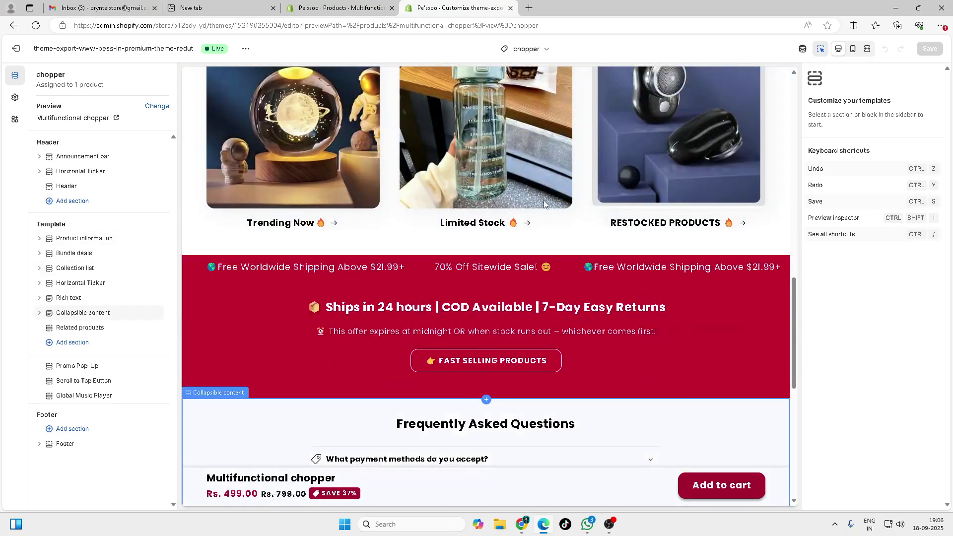
scroll(455, 268, down, 3)
scroll(468, 319, up, 20)
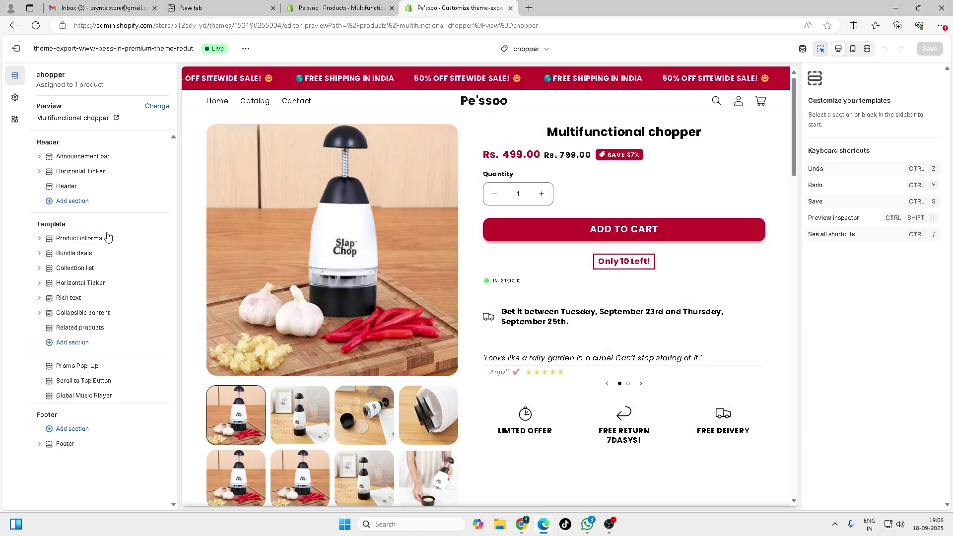
click(87, 237)
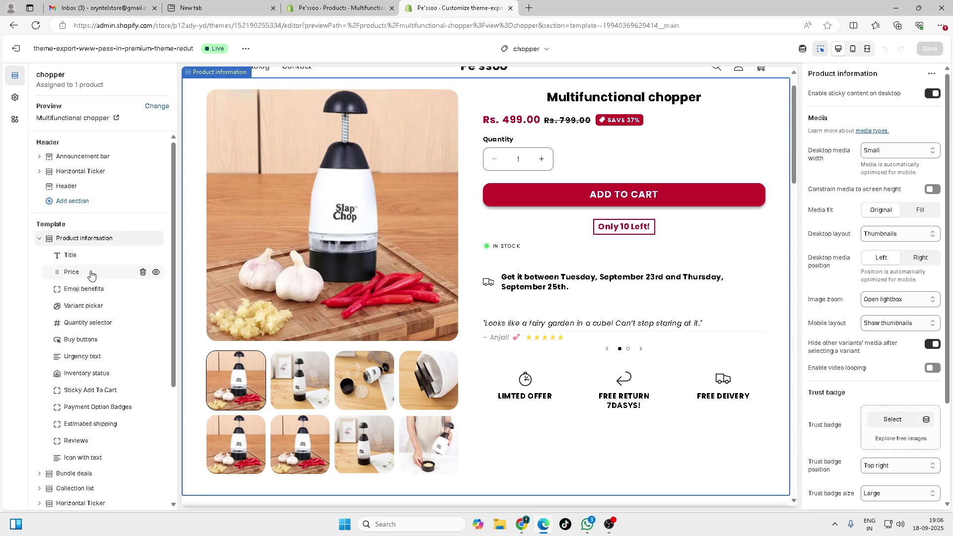
click(96, 290)
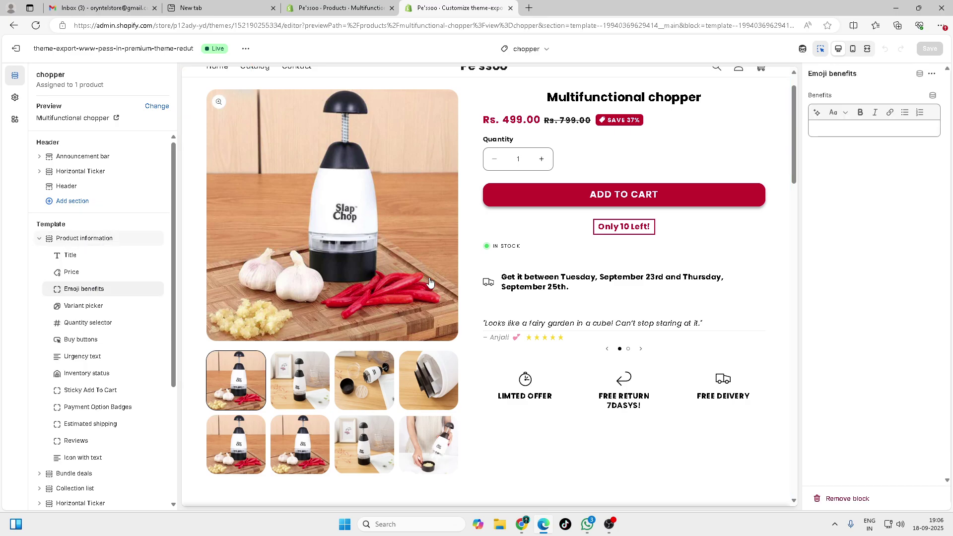
click(878, 133)
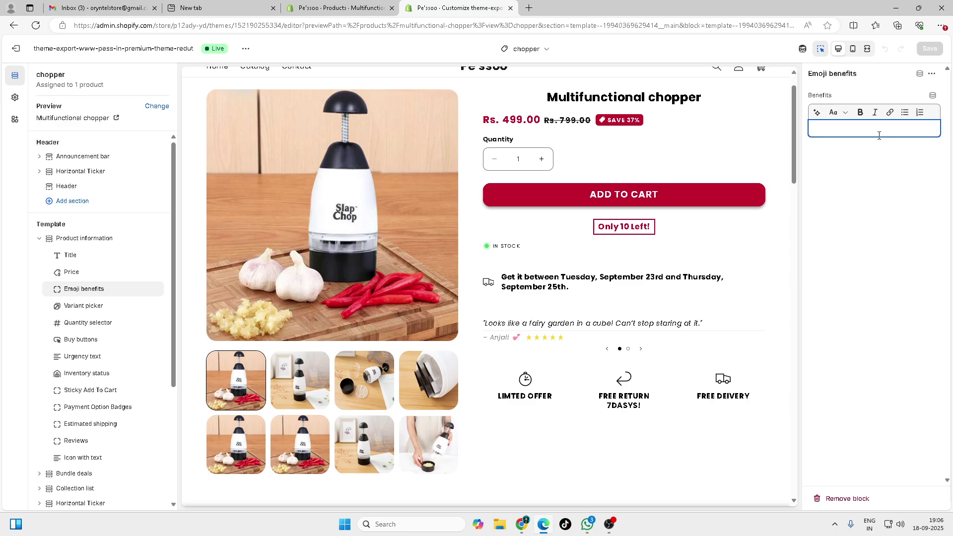
text(ands)
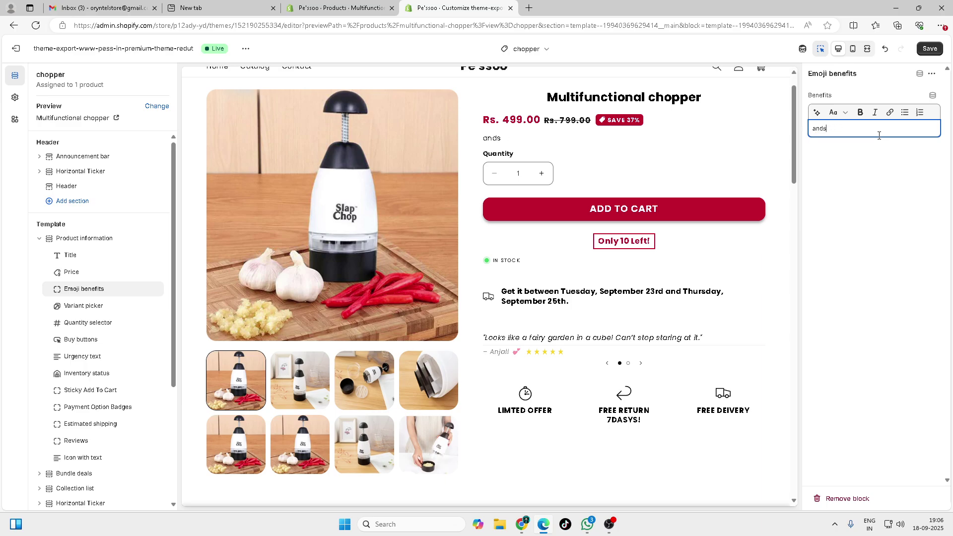
key(BackSpace)
key(BackSpace)
key(BackSpace)
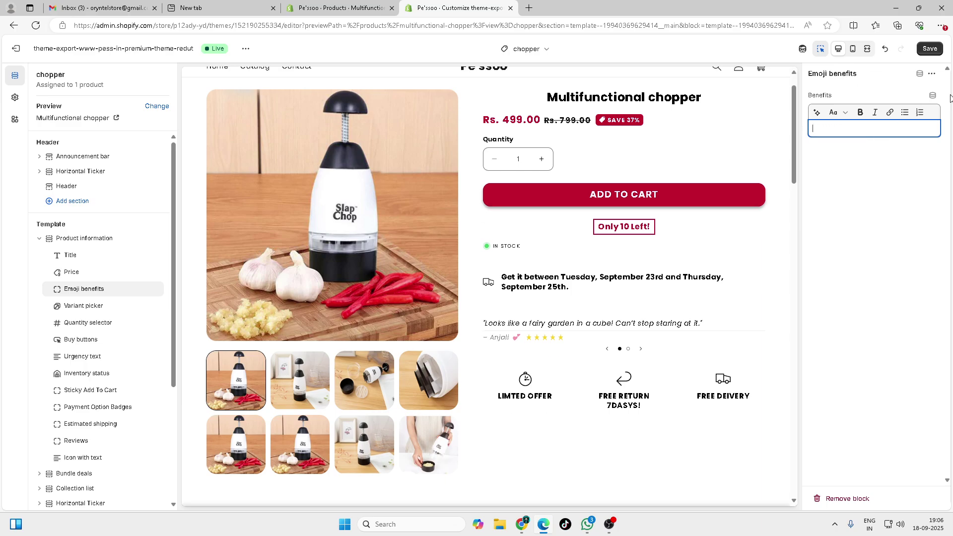
- Try to save the main product image from the theme editor's preview
click(346, 225)
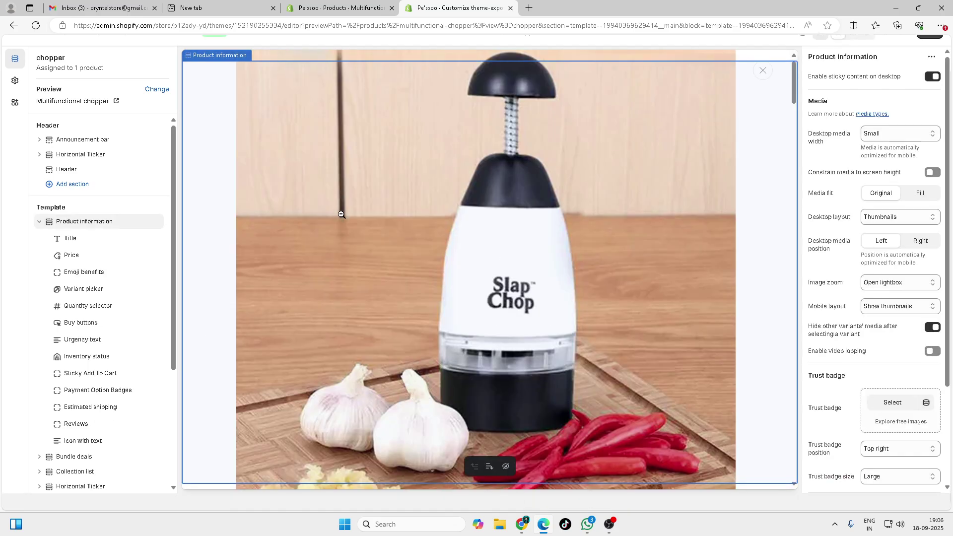
click(763, 73)
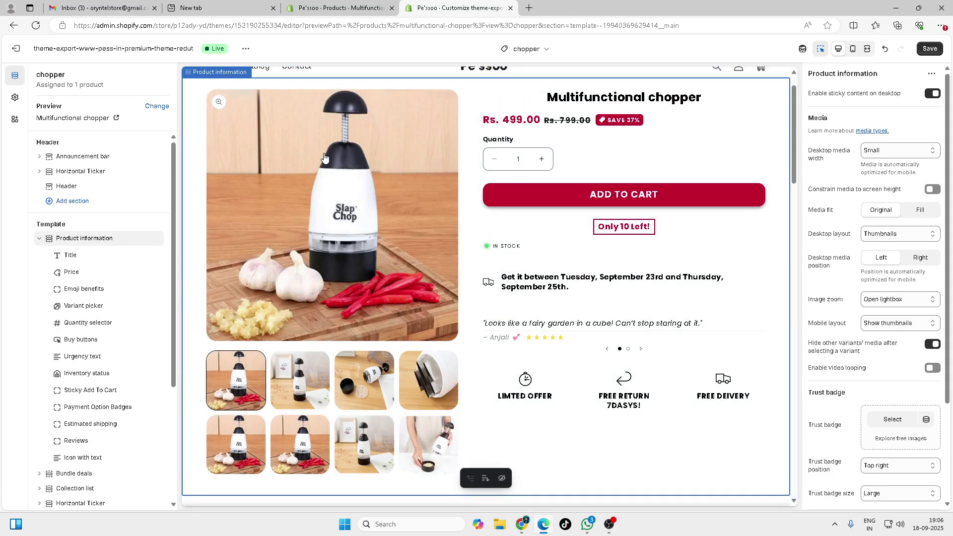
right_click(355, 158)
click(286, 145)
click(298, 154)
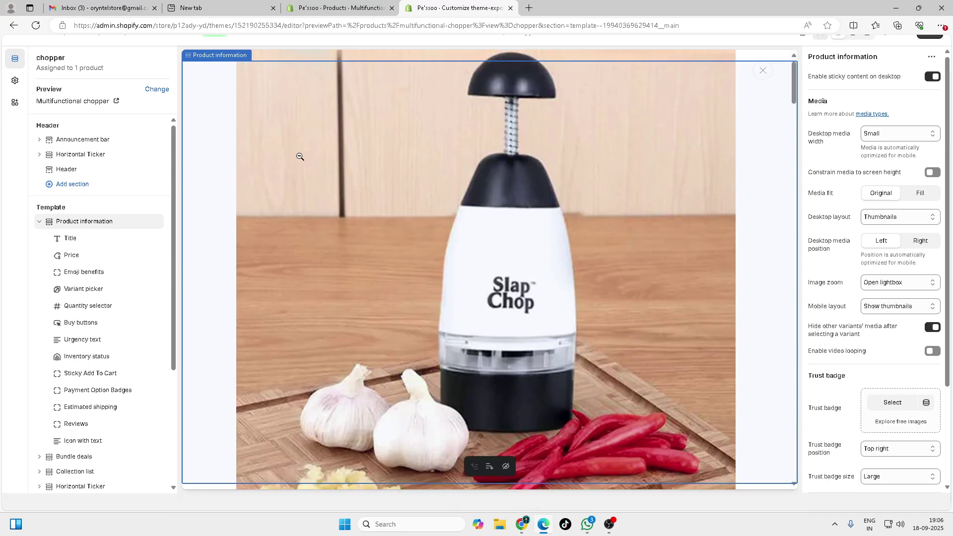
right_click(425, 192)
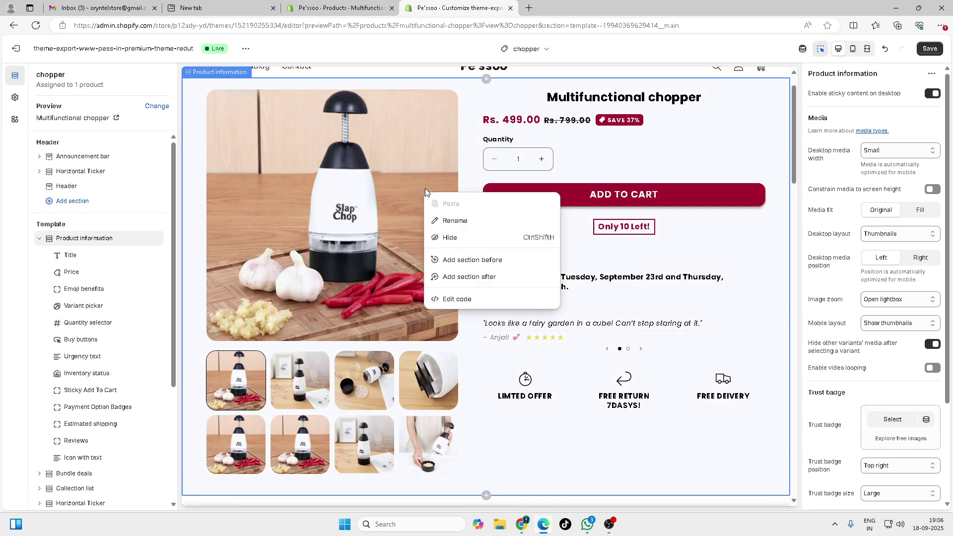
click(469, 145)
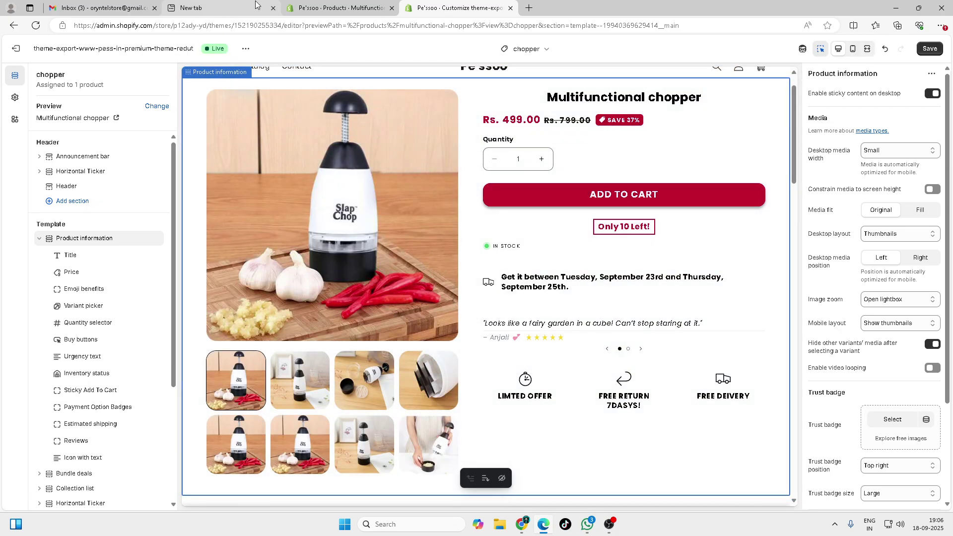
- Open the Multifunctional chopper's main image from its product admin page and download it
click(340, 8)
click(368, 132)
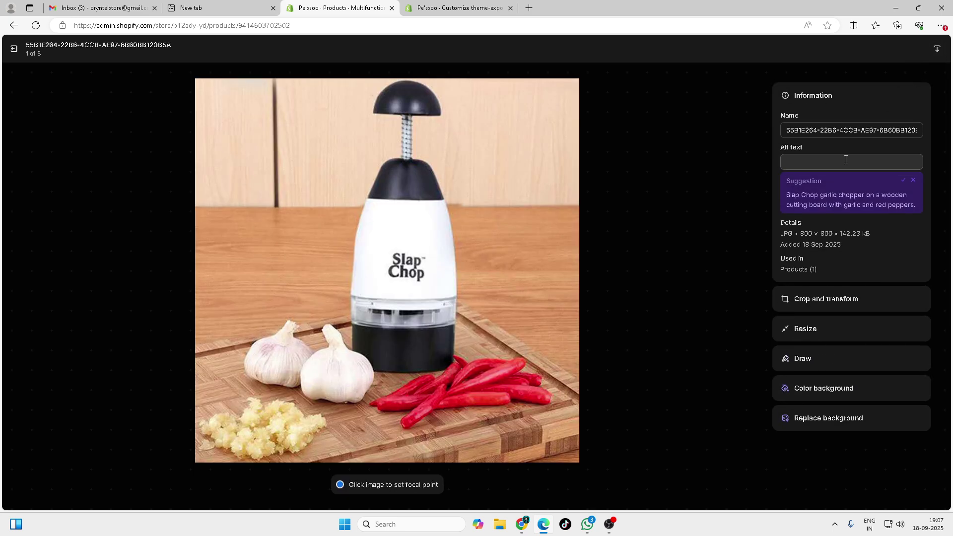
click(936, 54)
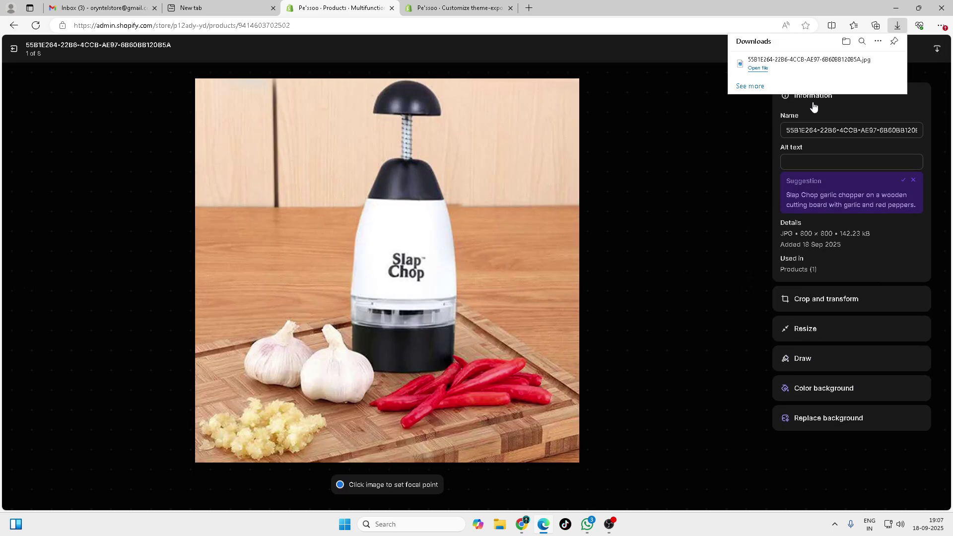
- Switch to Chrome, open ChatGPT and attach the downloaded chopper image to a new chat
click(522, 524)
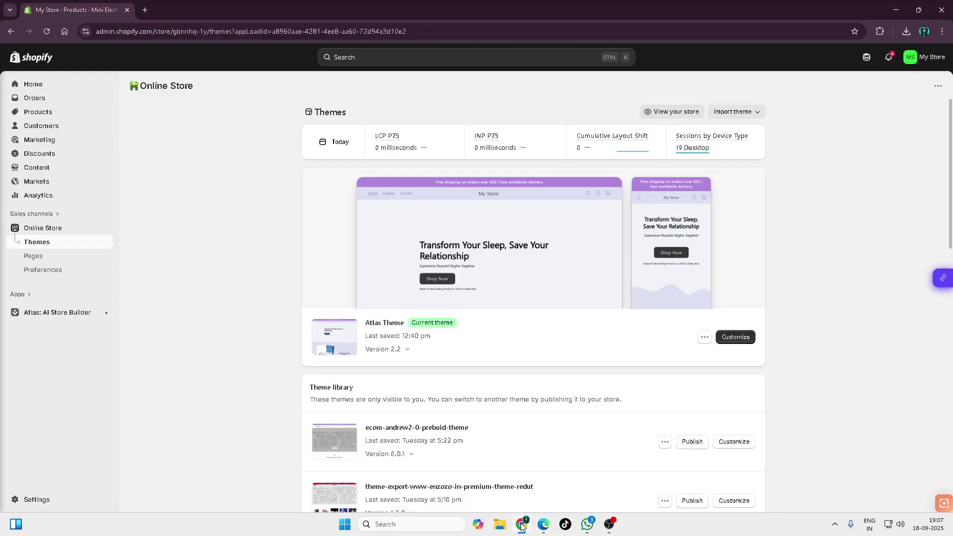
click(144, 9)
click(565, 268)
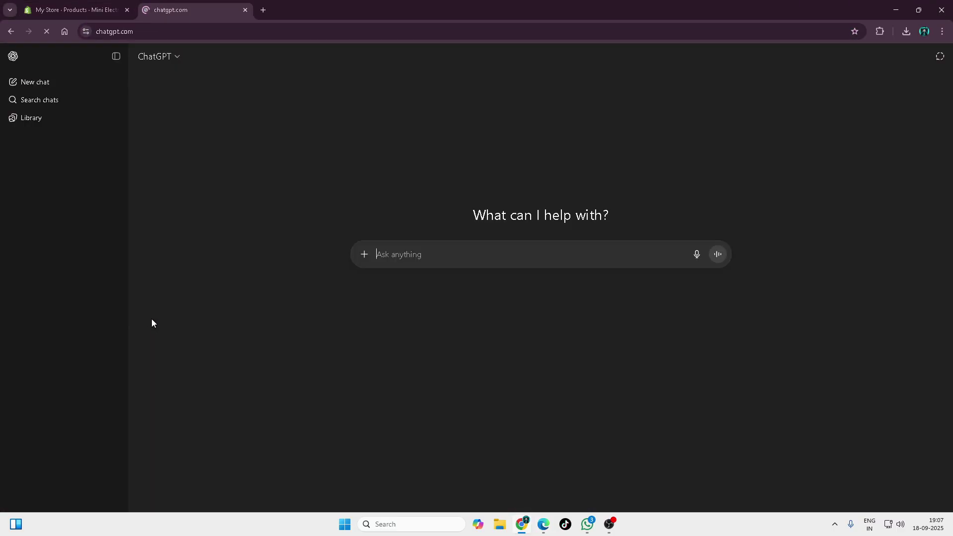
click(364, 254)
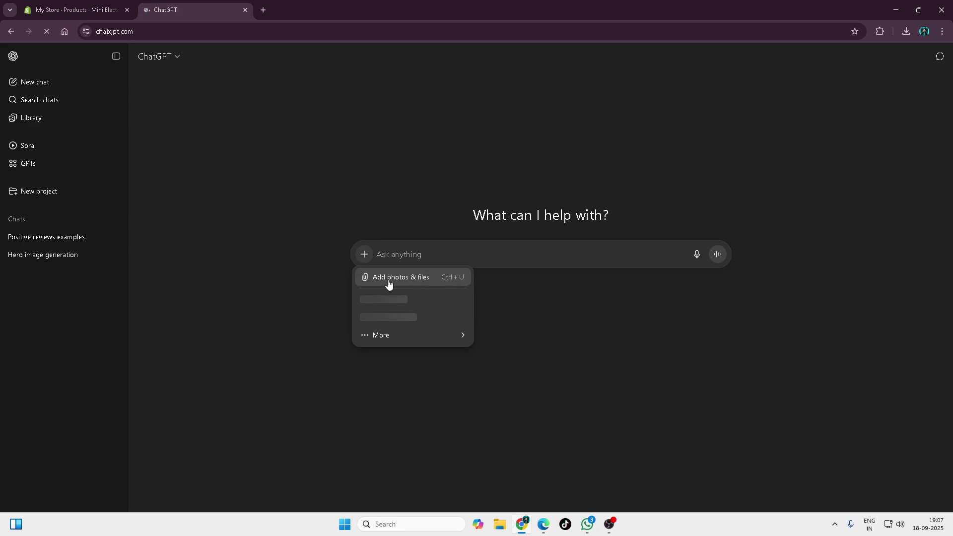
click(387, 278)
click(151, 188)
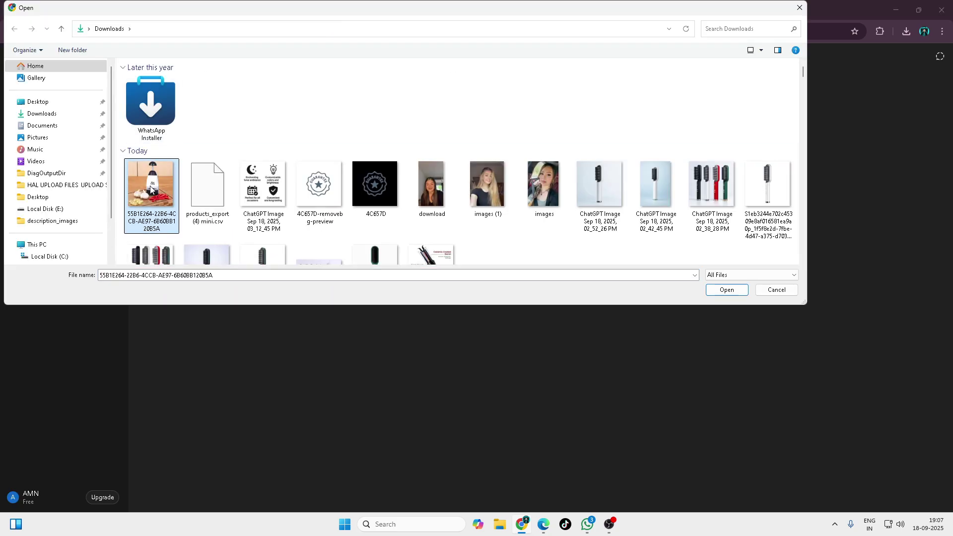
click(727, 290)
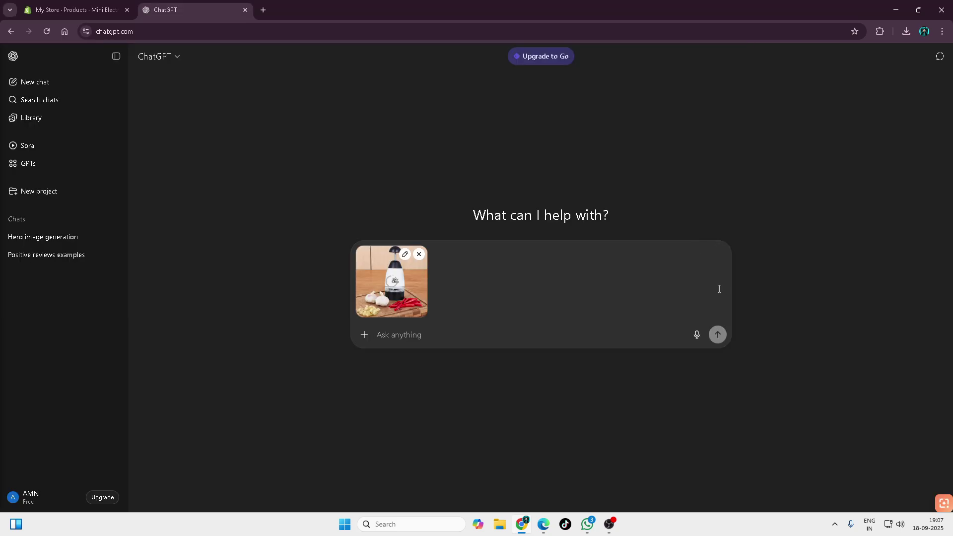
- Ask ChatGPT "give imoji with benifets of this product" about the attached image
text(give imoji with)
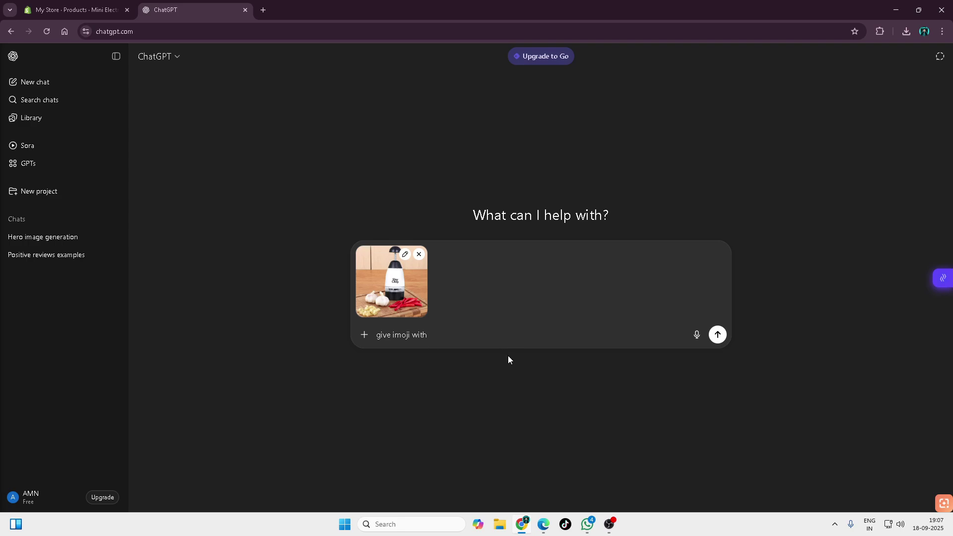
text( benifets of this product)
key(Return)
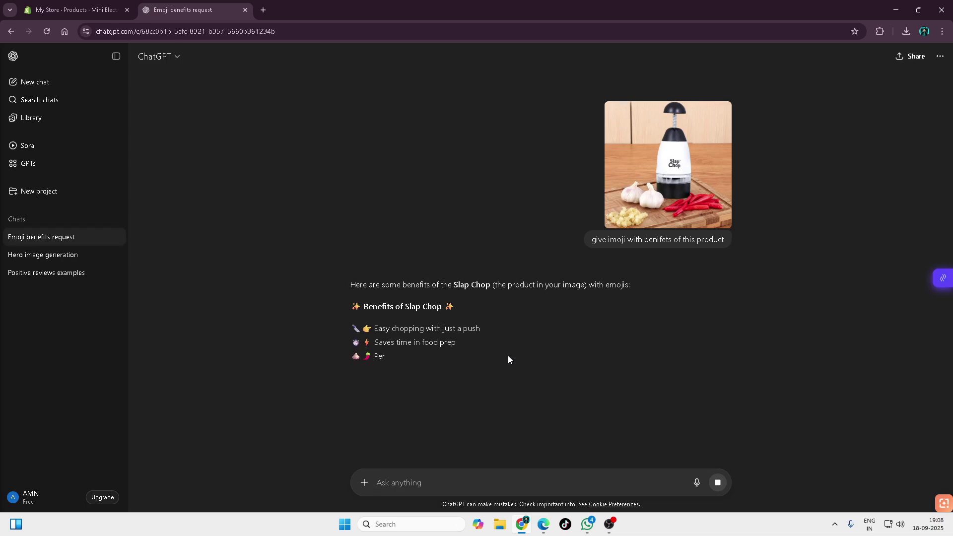
- Copy the heading "Benefits of Slap Chop" from ChatGPT into the Emoji benefits block in Shopify and remove the blank line above it
triple_click(522, 316)
key(ctrl+c)
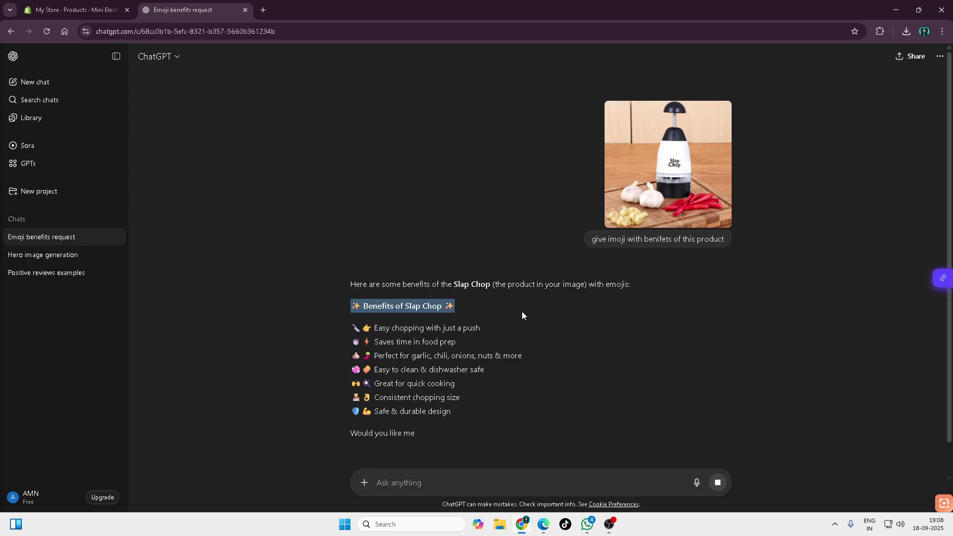
click(546, 529)
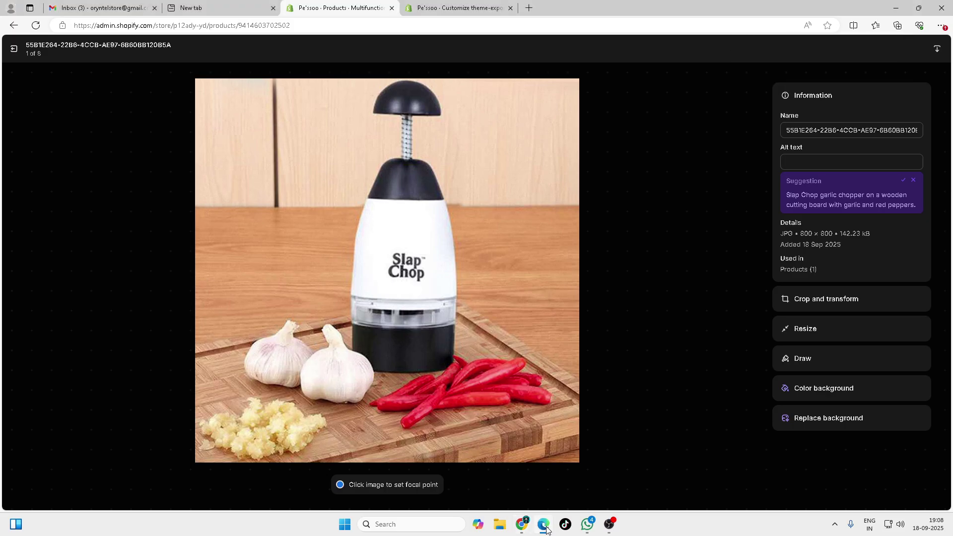
click(19, 49)
click(457, 8)
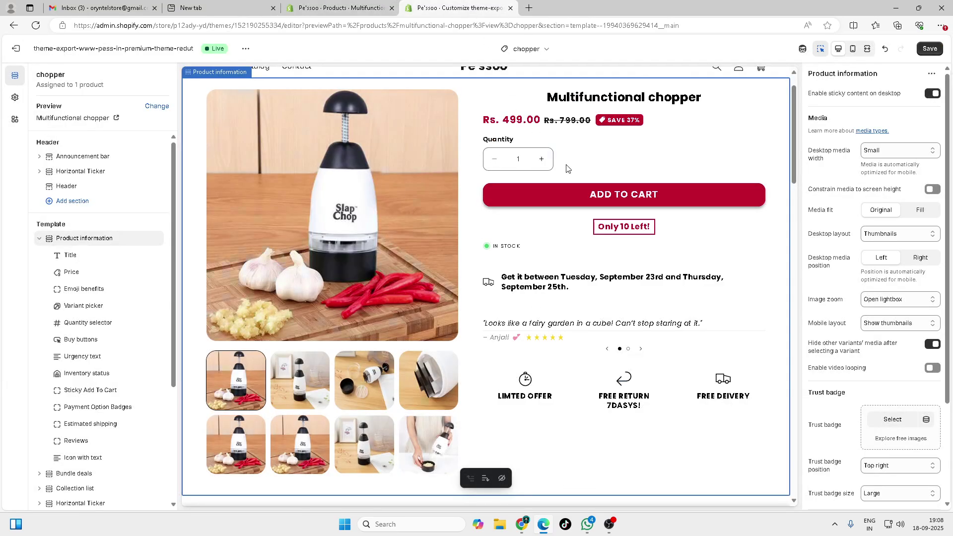
click(90, 289)
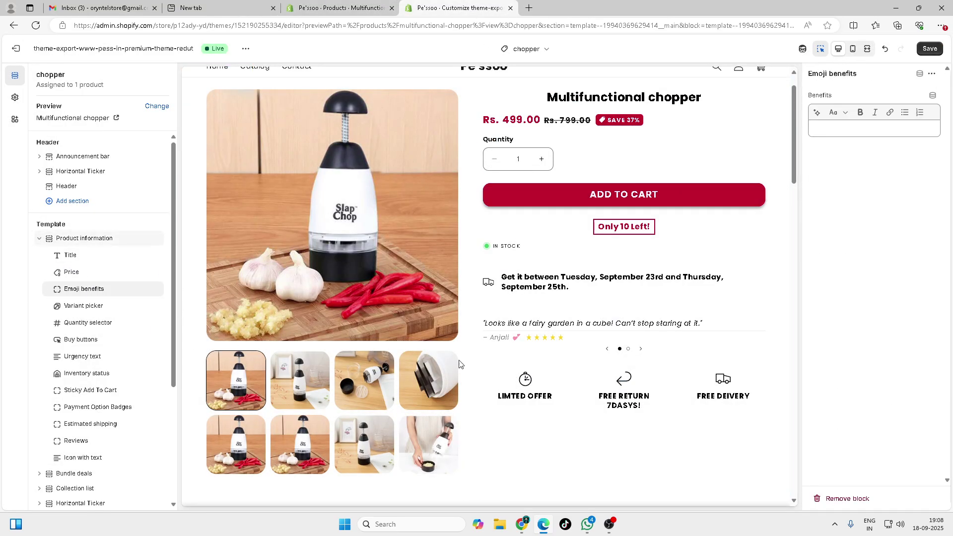
click(886, 129)
key(ctrl+v)
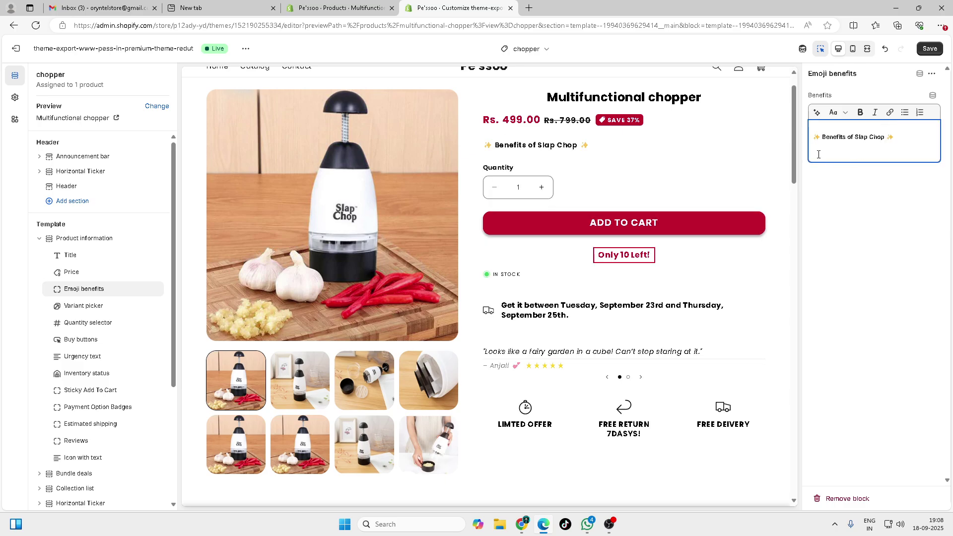
key(BackSpace)
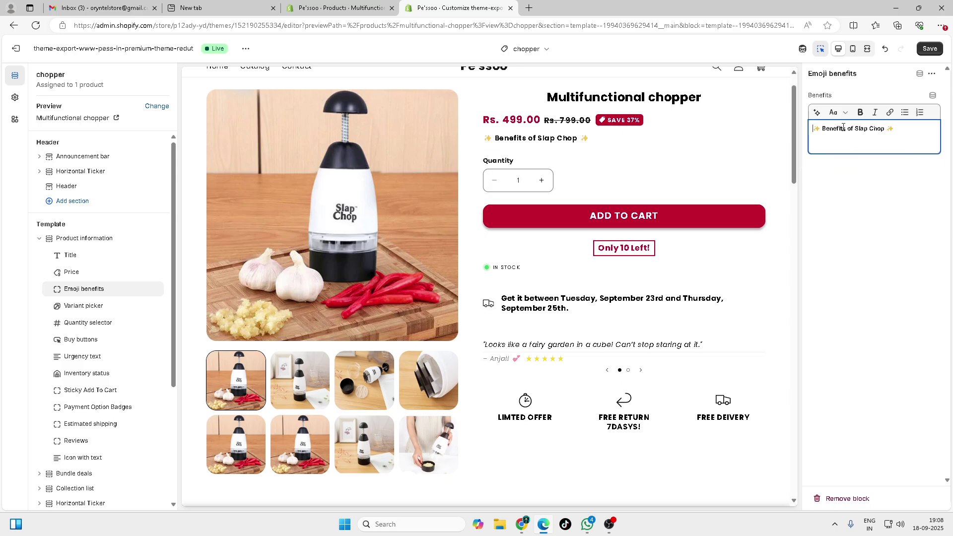
- Copy the ChatGPT line "Great for quick cooking" with its emojis and add it under the Emoji benefits heading in Shopify
key(alt+Tab)
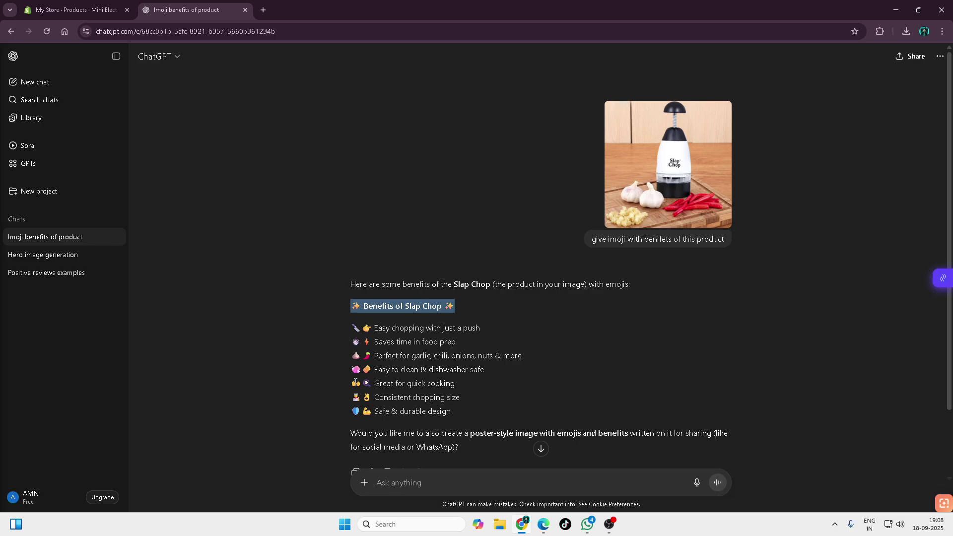
drag(349, 385, 494, 379)
click(494, 378)
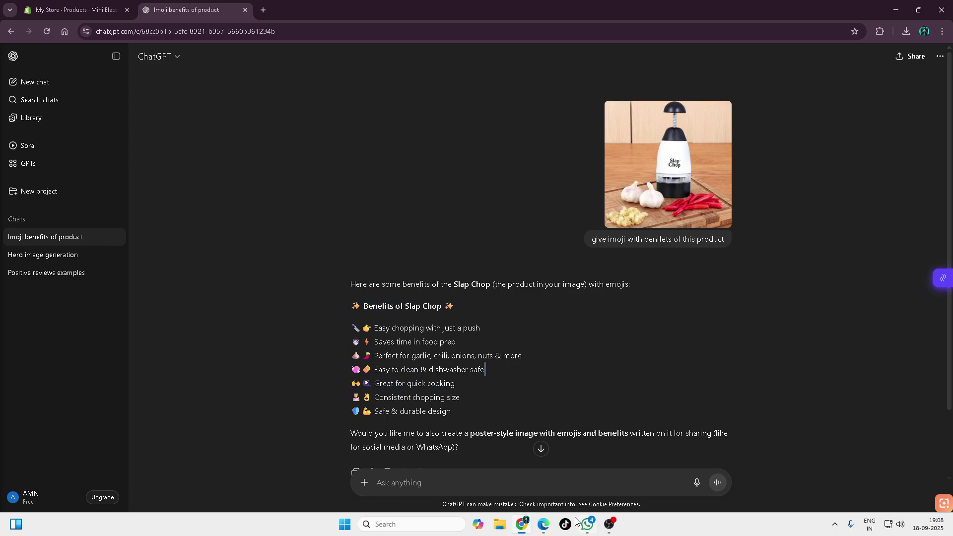
click(544, 525)
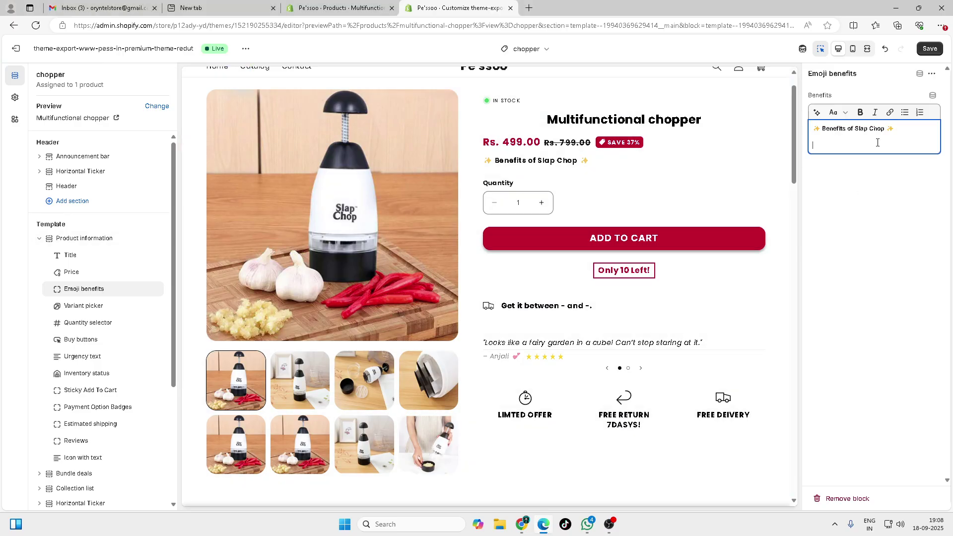
text(🙌🔍 Great for quick cooking)
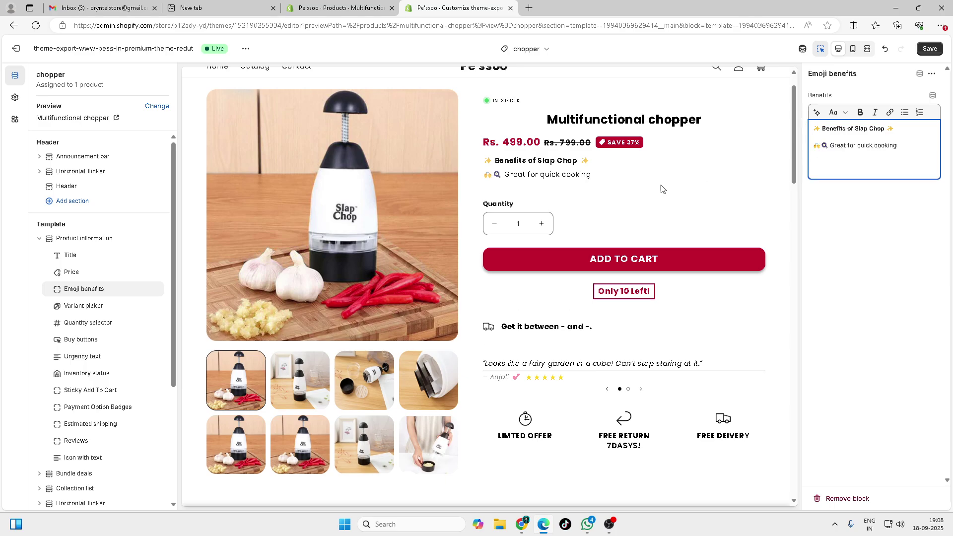
- Add ChatGPT's "Safe & durable design" line with its emojis as the next entry in Shopify's Emoji benefits text
click(522, 525)
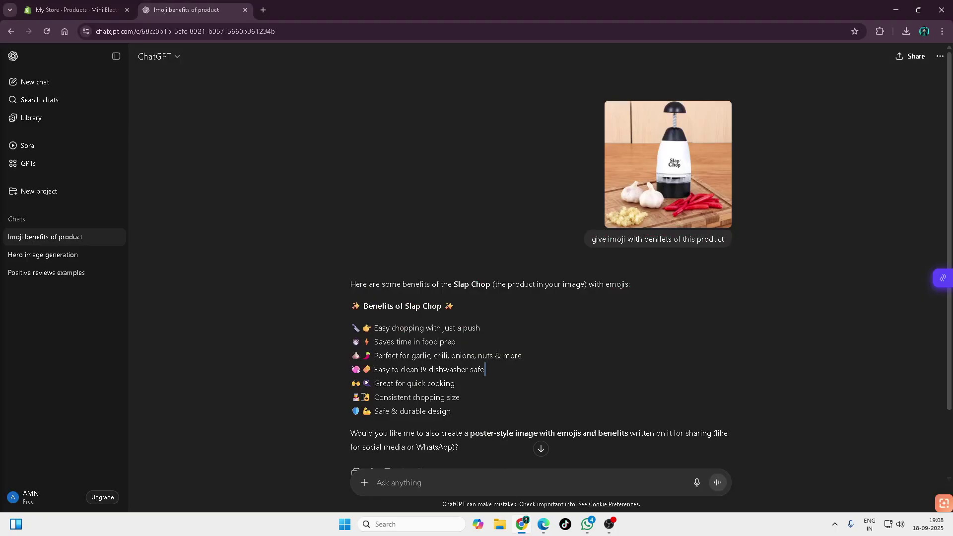
drag(347, 409, 473, 406)
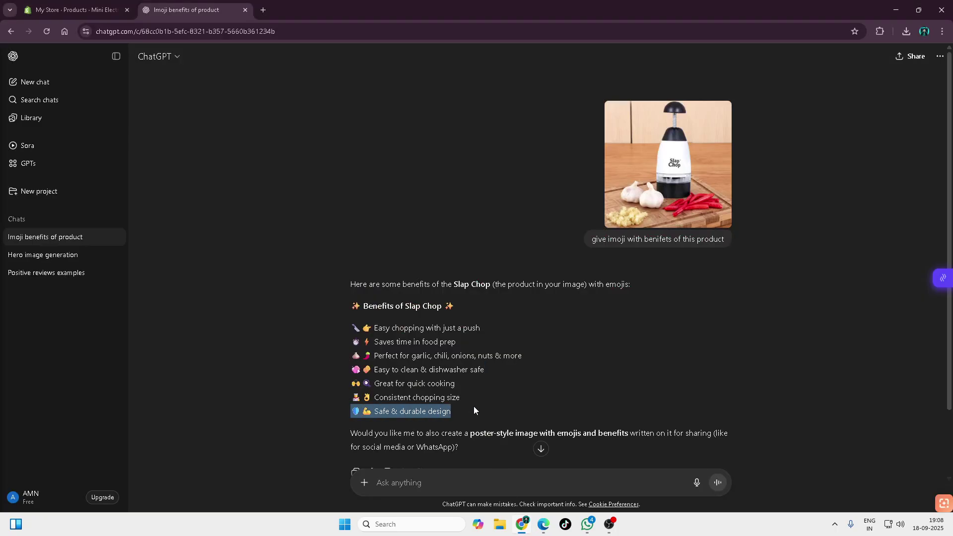
click(543, 526)
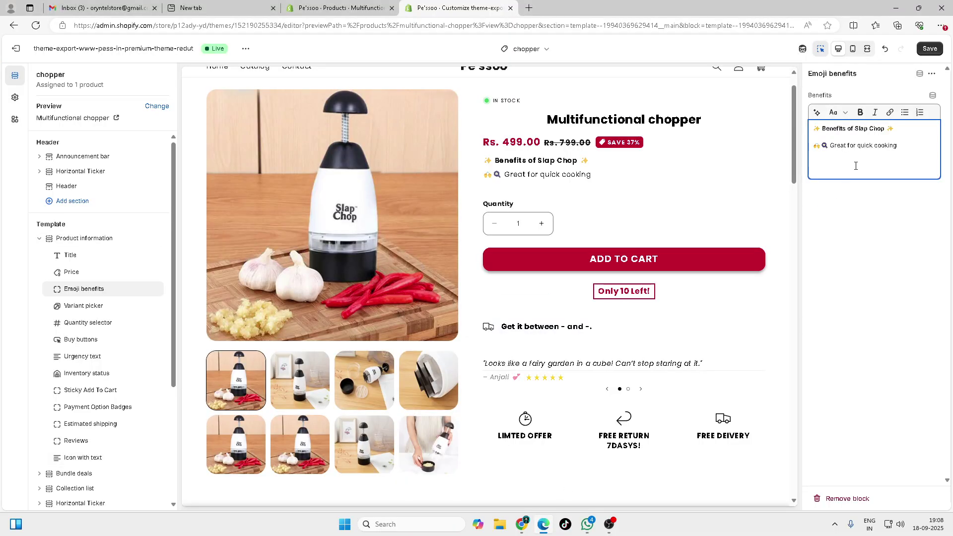
text(🛡️ 💪 Safe & durable design)
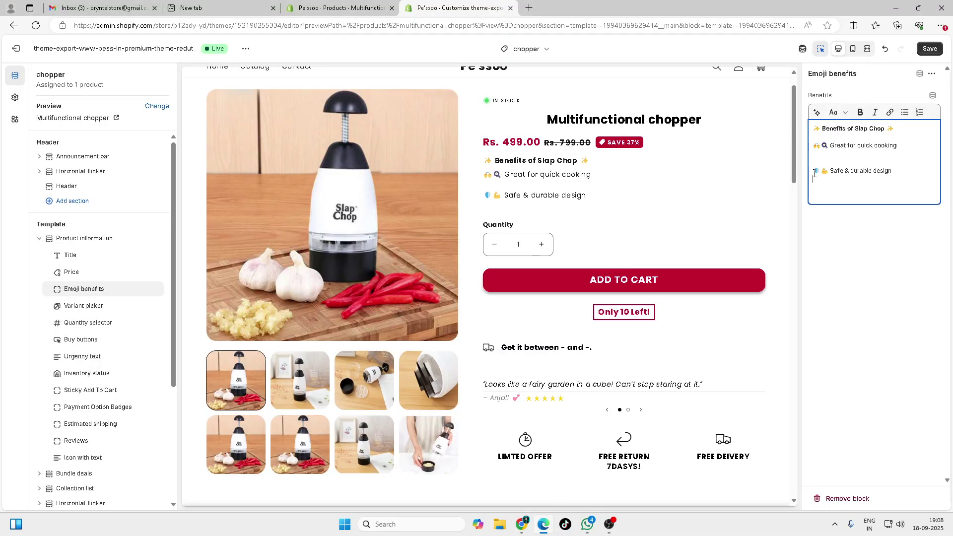
- Remove the blank line above "Safe & durable design" and format all the Emoji benefits text as bold Heading 3
key(BackSpace)
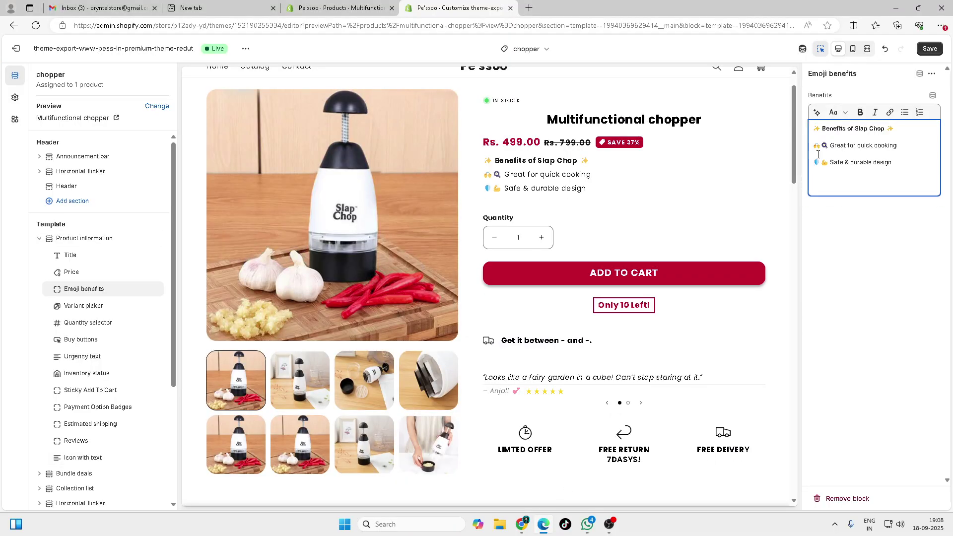
key(ctrl+a)
click(861, 113)
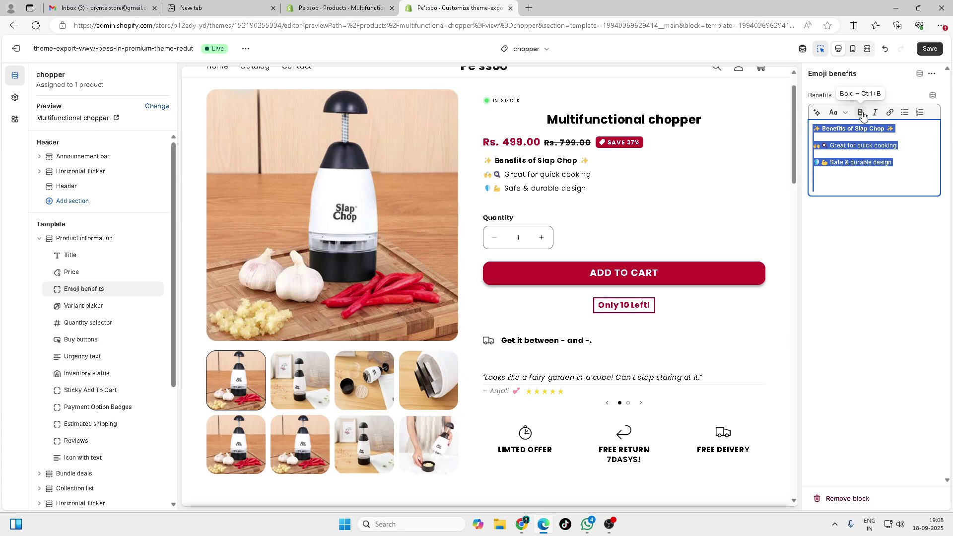
click(912, 153)
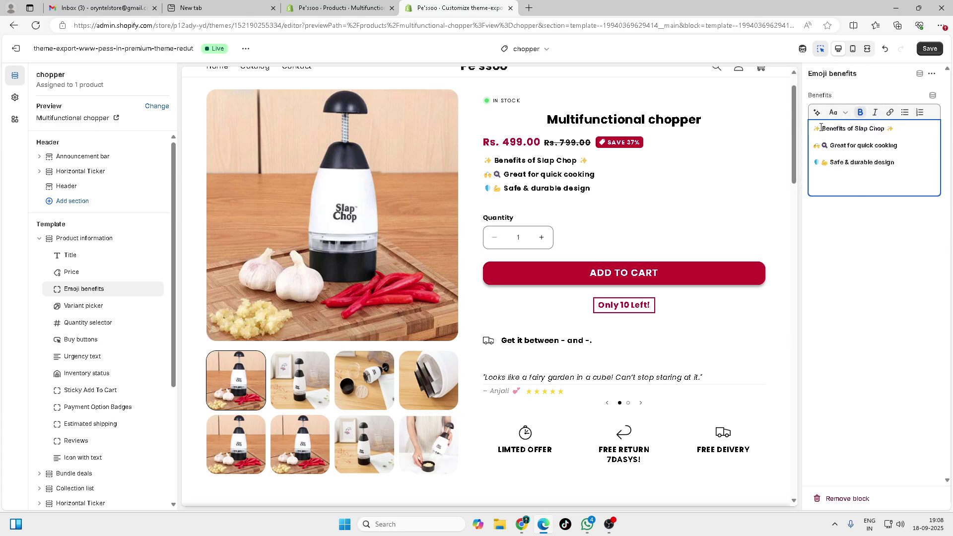
click(839, 113)
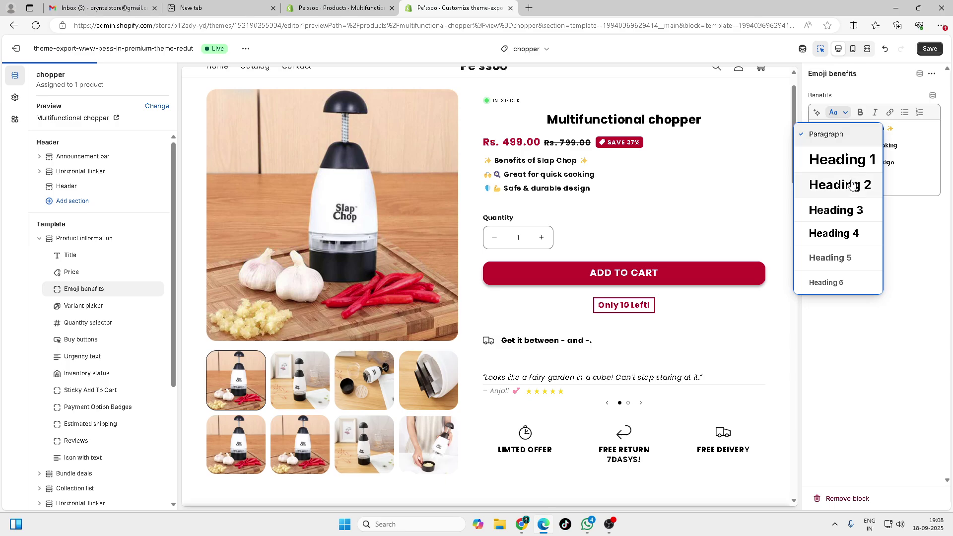
click(850, 211)
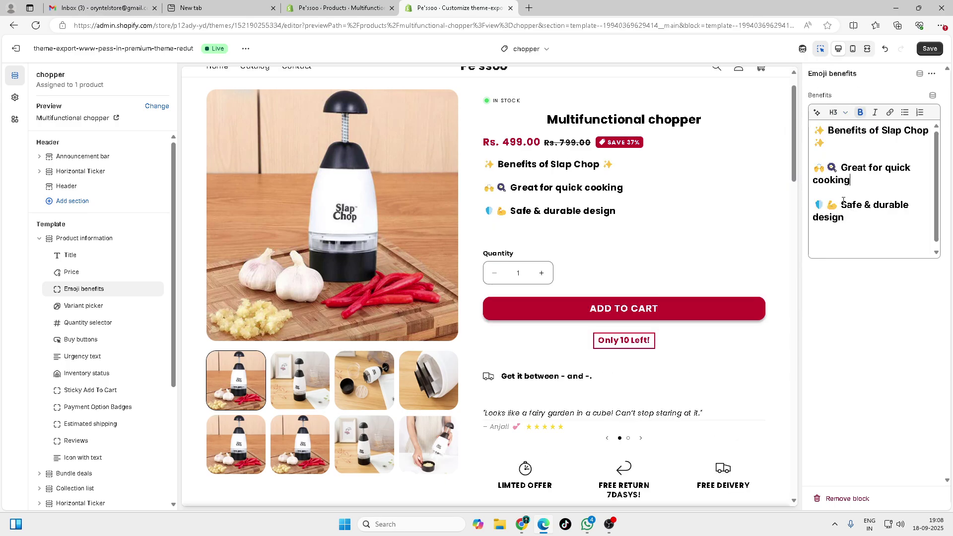
- Delete the shield, hands and trailing sparkles emojis so each benefits line keeps one leading emoji, and save the template
click(826, 208)
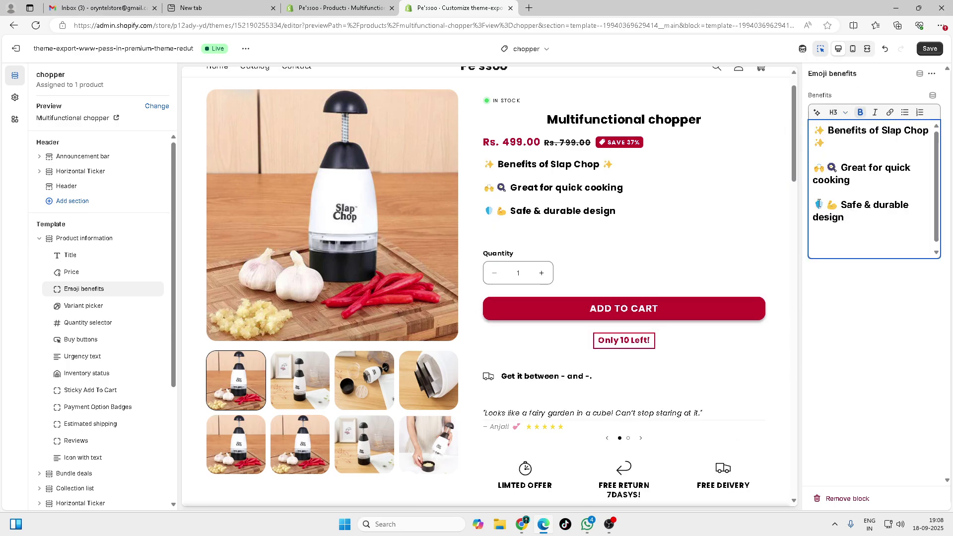
key(BackSpace)
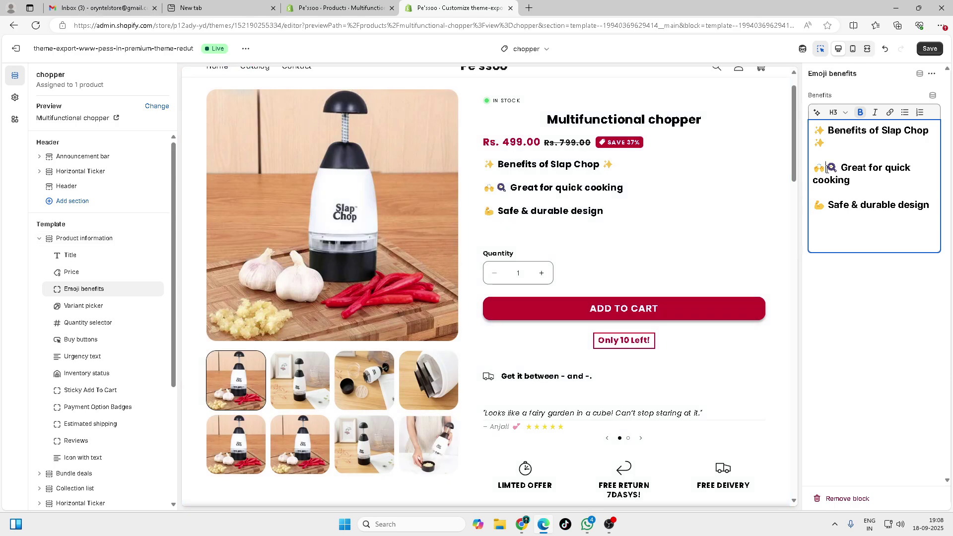
key(BackSpace)
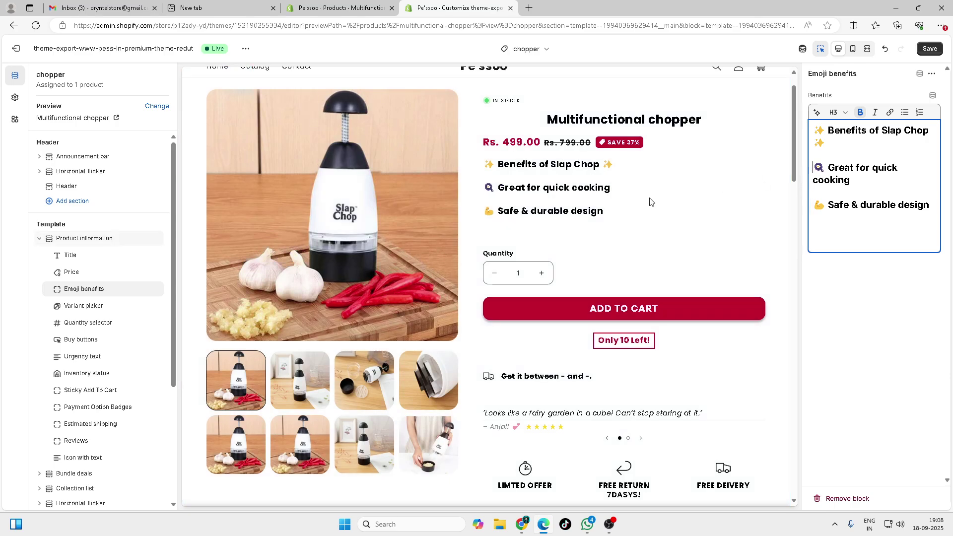
click(839, 143)
key(BackSpace)
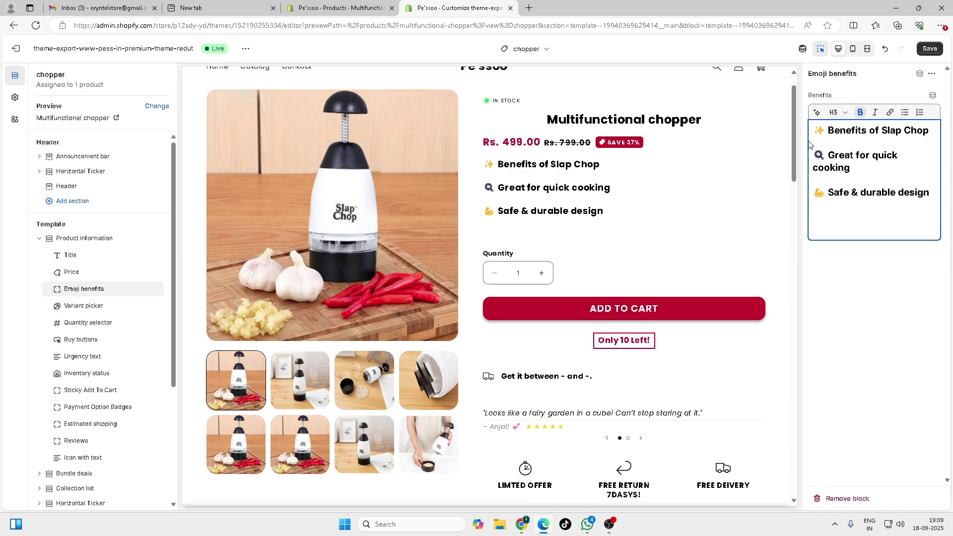
key(ctrl+s)
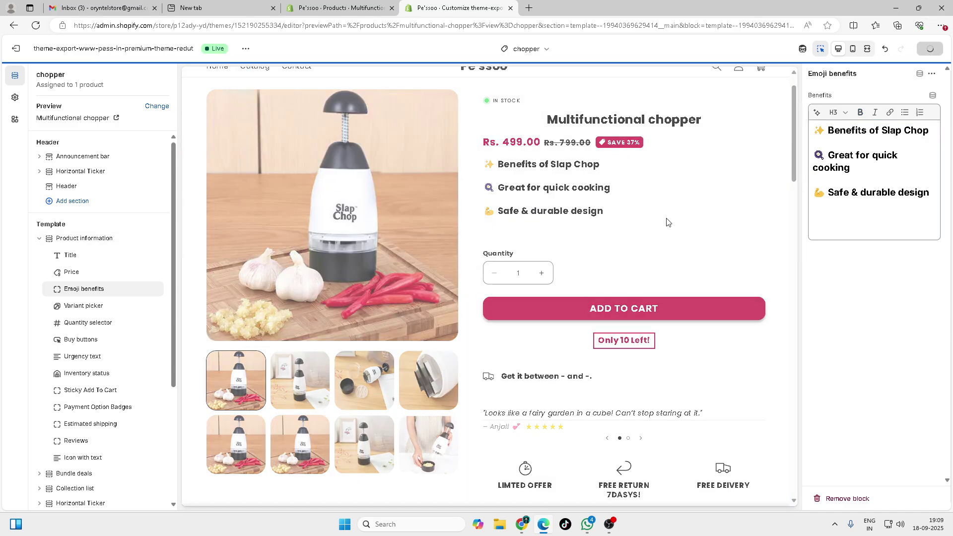
- Add an Image with text section between Product information and Bundle deals
scroll(668, 222, down, 10)
scroll(558, 260, up, 7)
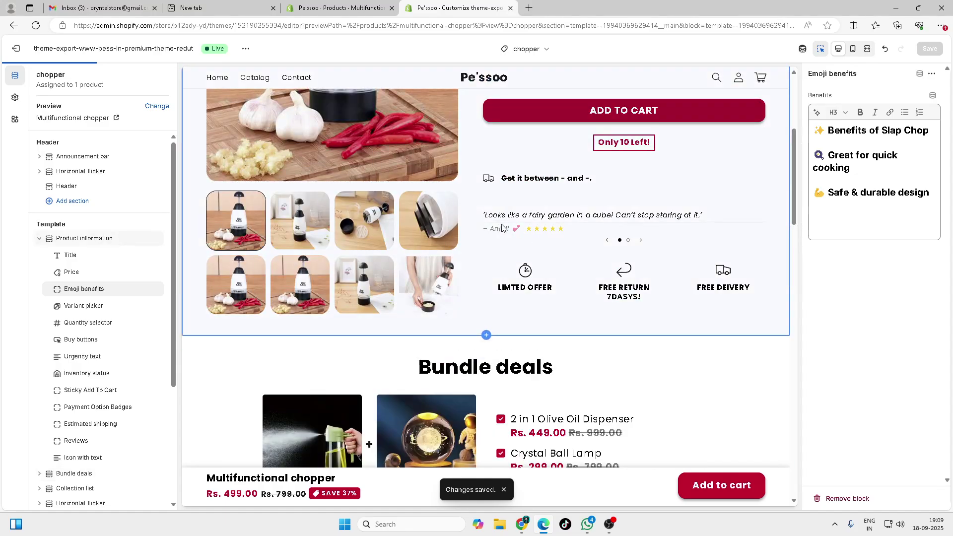
click(487, 335)
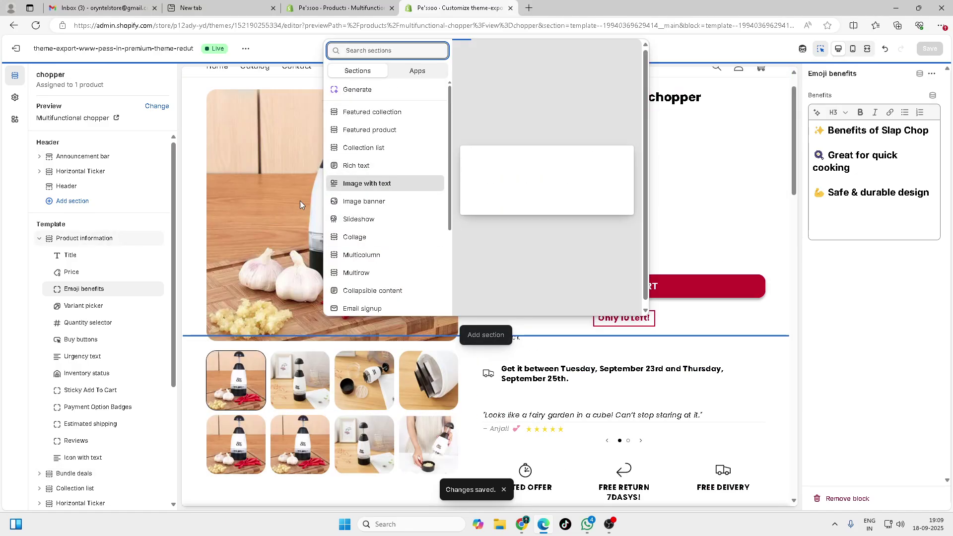
key(Escape)
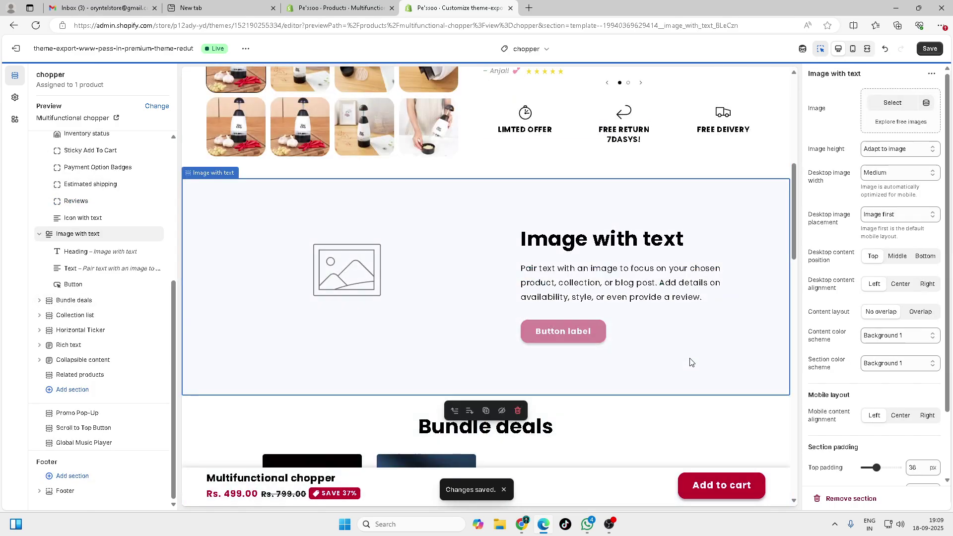
- Set the Image with text section's image to the existing photo of a person holding the chopper by a bowl, and save the template
click(894, 102)
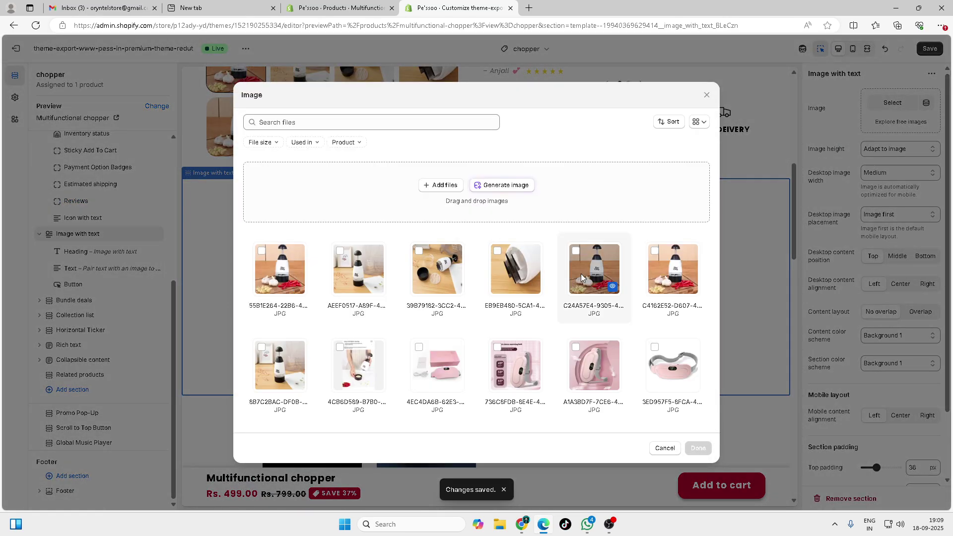
click(287, 357)
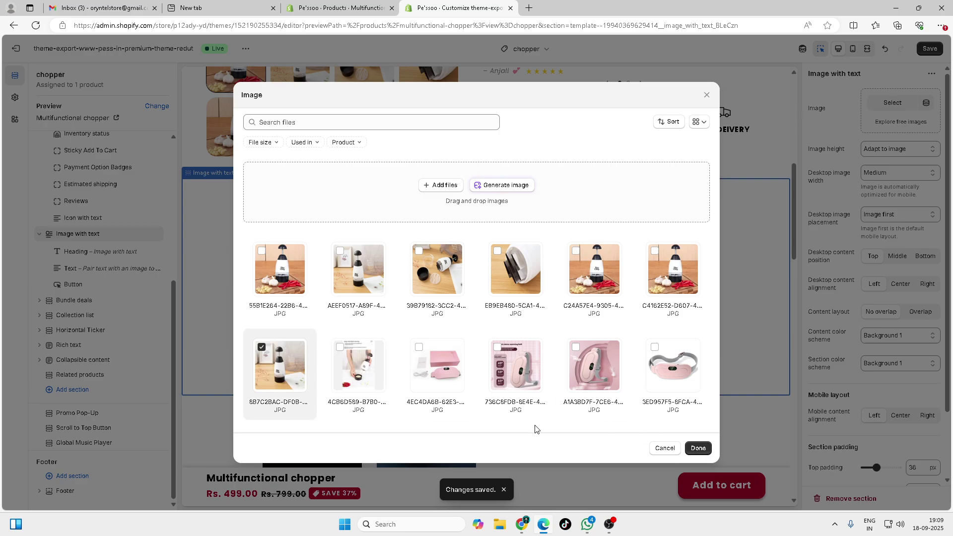
click(359, 365)
click(698, 448)
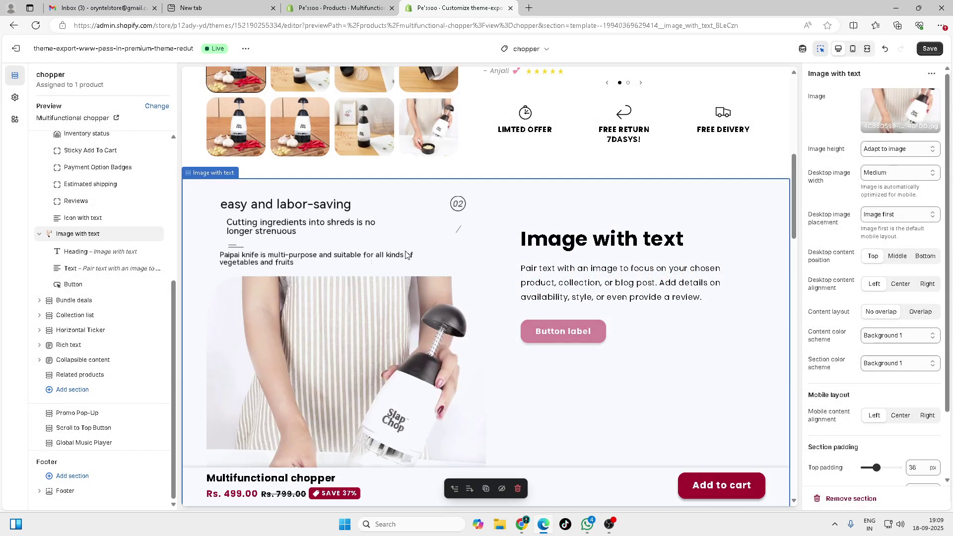
scroll(526, 338, down, 3)
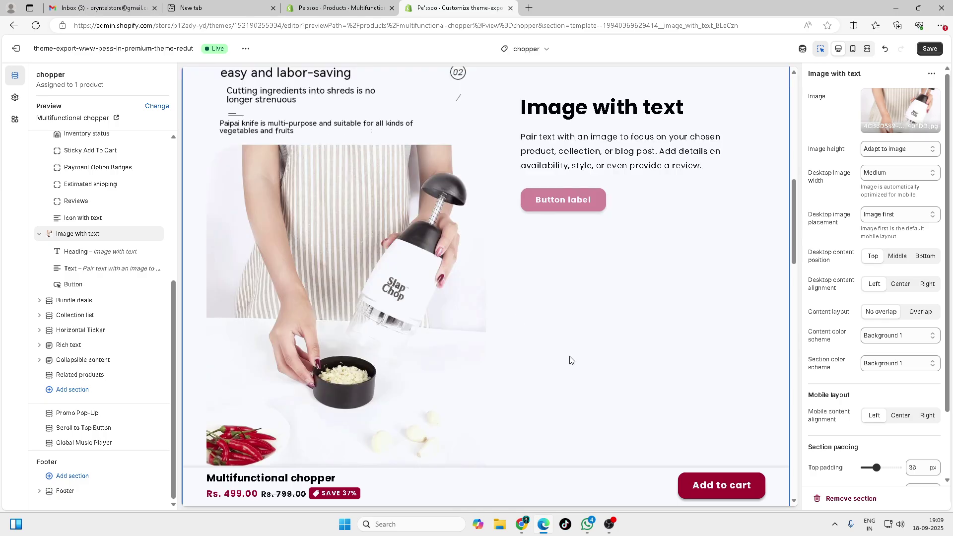
scroll(566, 347, up, 4)
scroll(576, 278, up, 5)
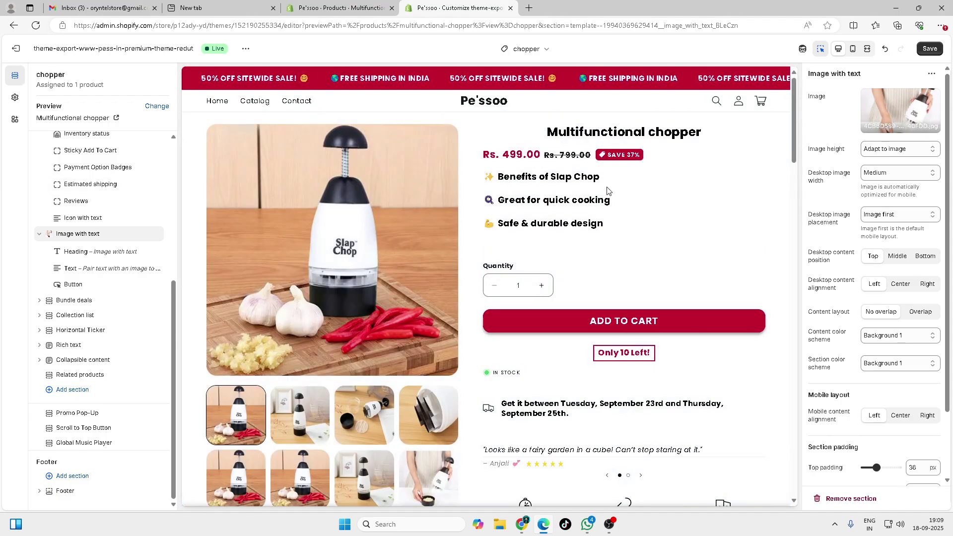
click(929, 49)
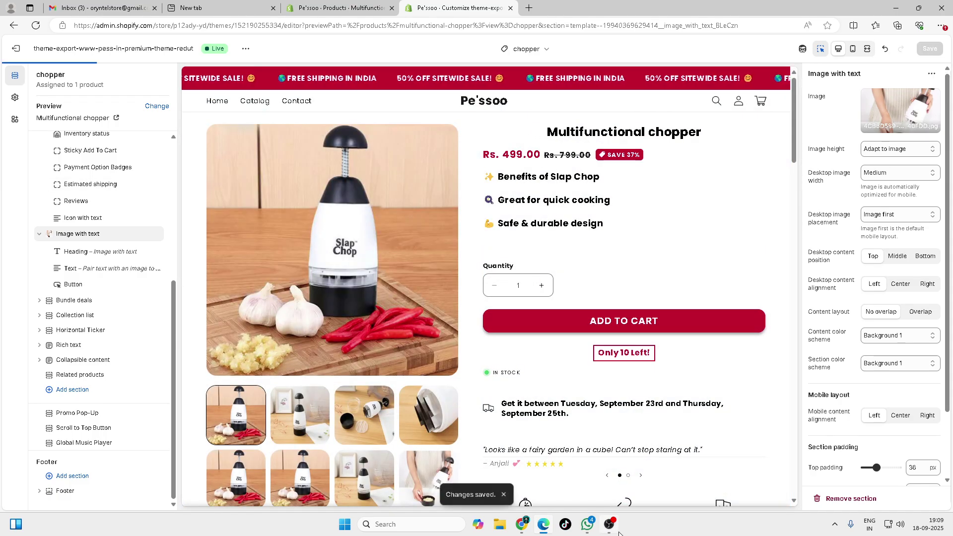